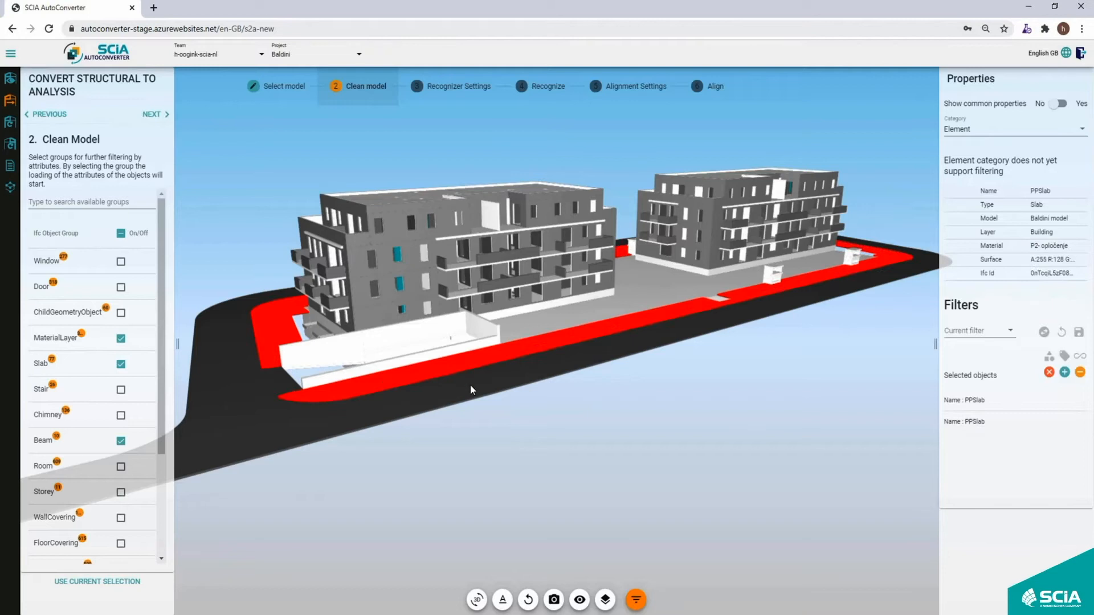
# Exclude the selected red slabs around the buildings, and filter out all elements whose Trade property in category Others is Insulation work.
pyautogui.click(1079, 373)
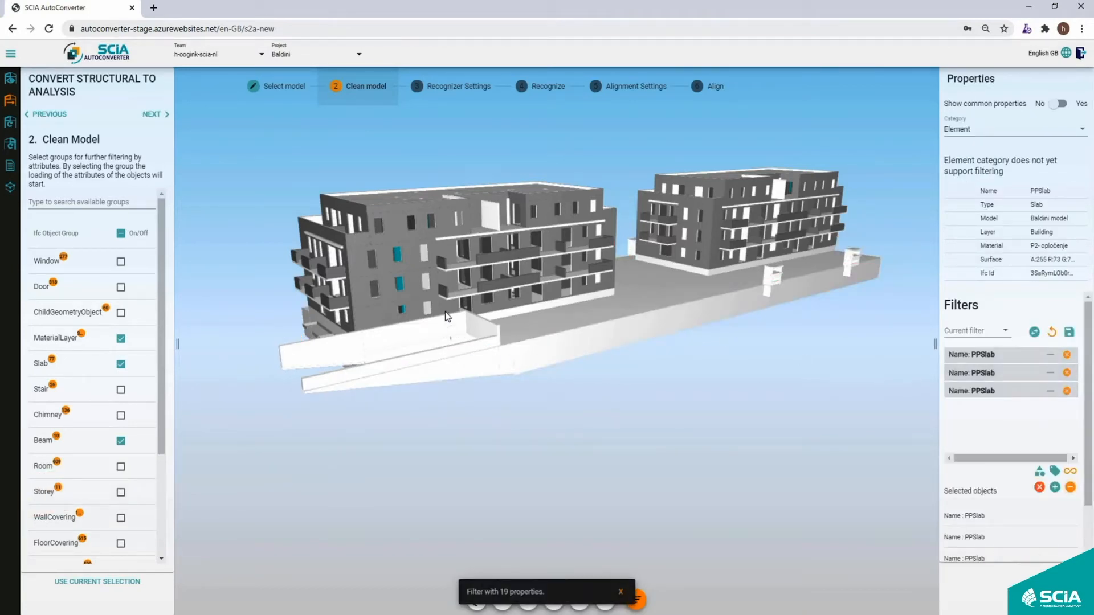
pyautogui.click(432, 286)
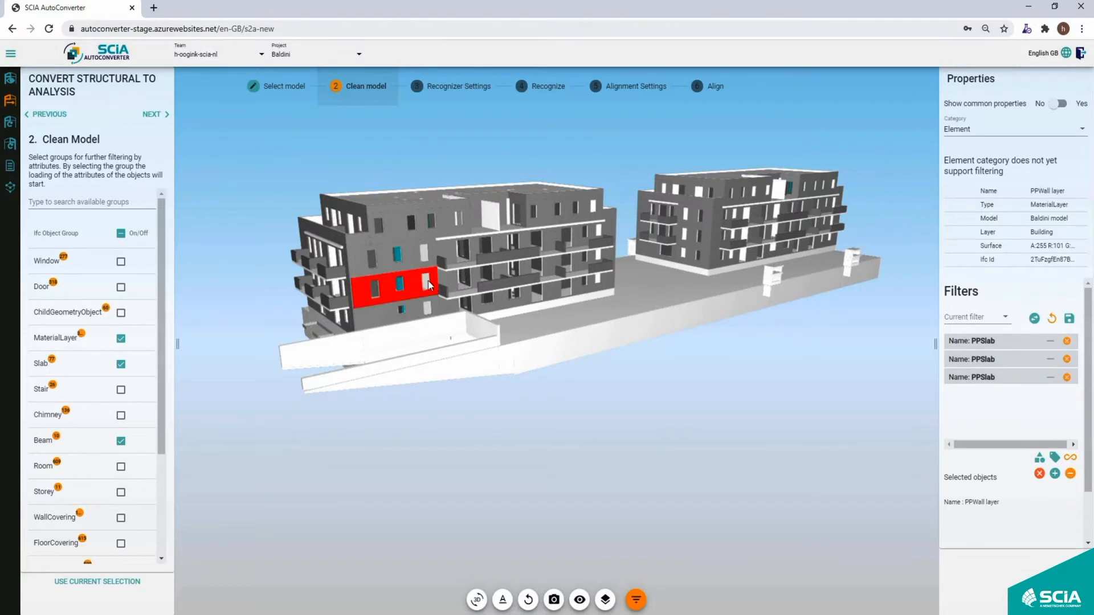
pyautogui.click(966, 130)
pyautogui.click(958, 218)
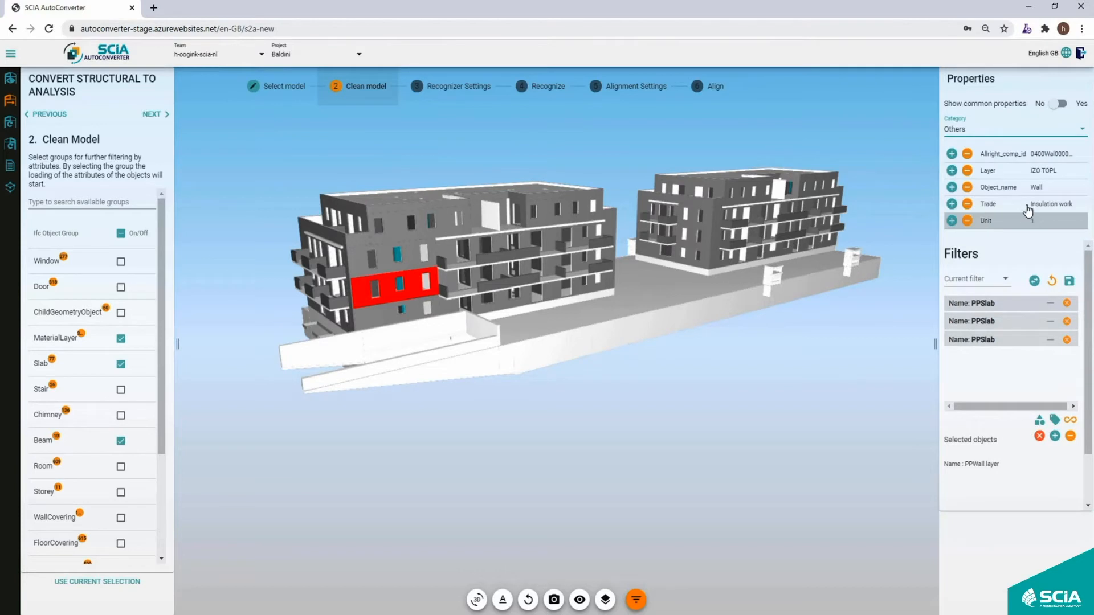
pyautogui.click(967, 204)
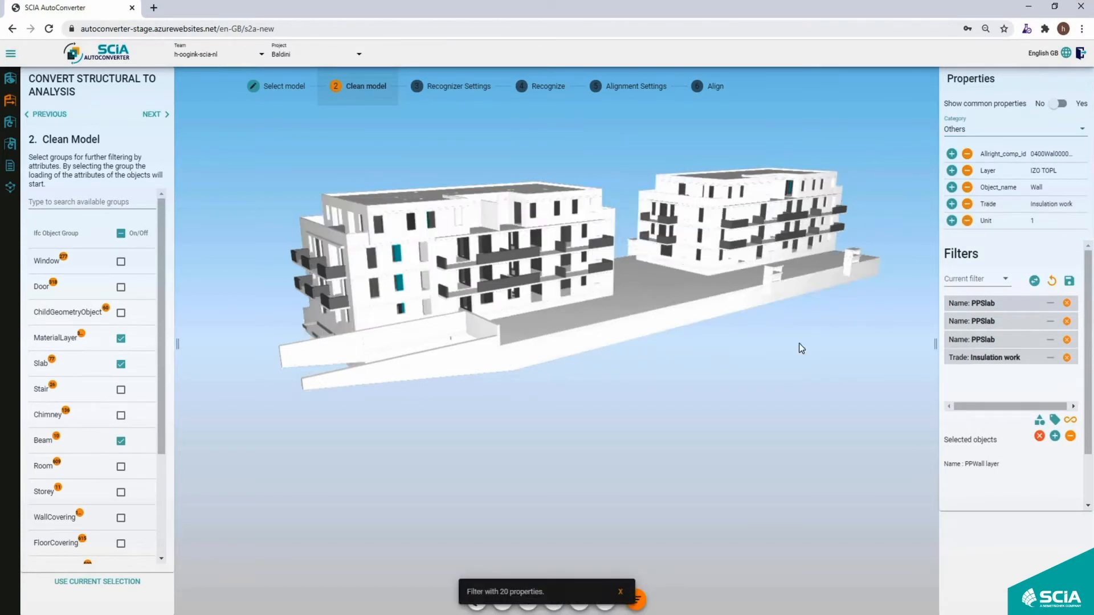
# Select the top roof slabs of both buildings and exclude the selected objects from the model.
pyautogui.click(385, 223)
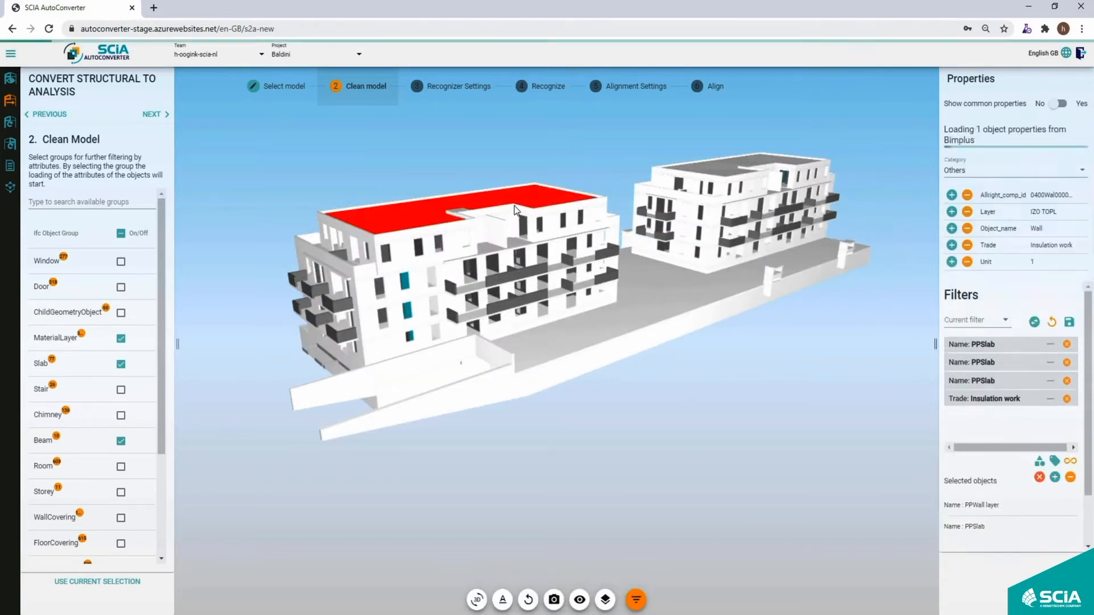
pyautogui.click(712, 169)
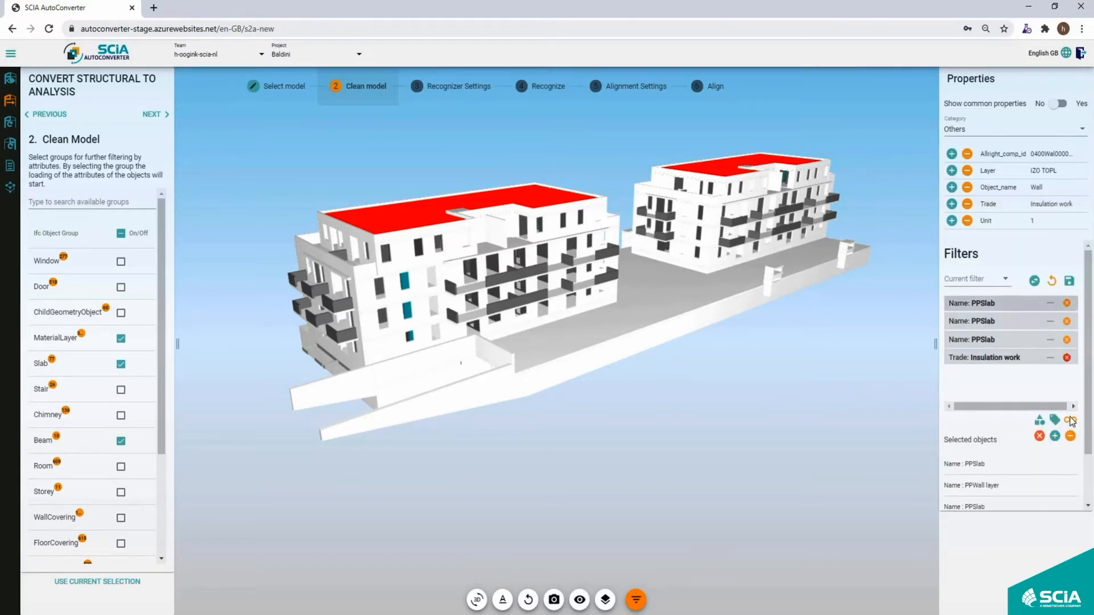
pyautogui.click(1071, 437)
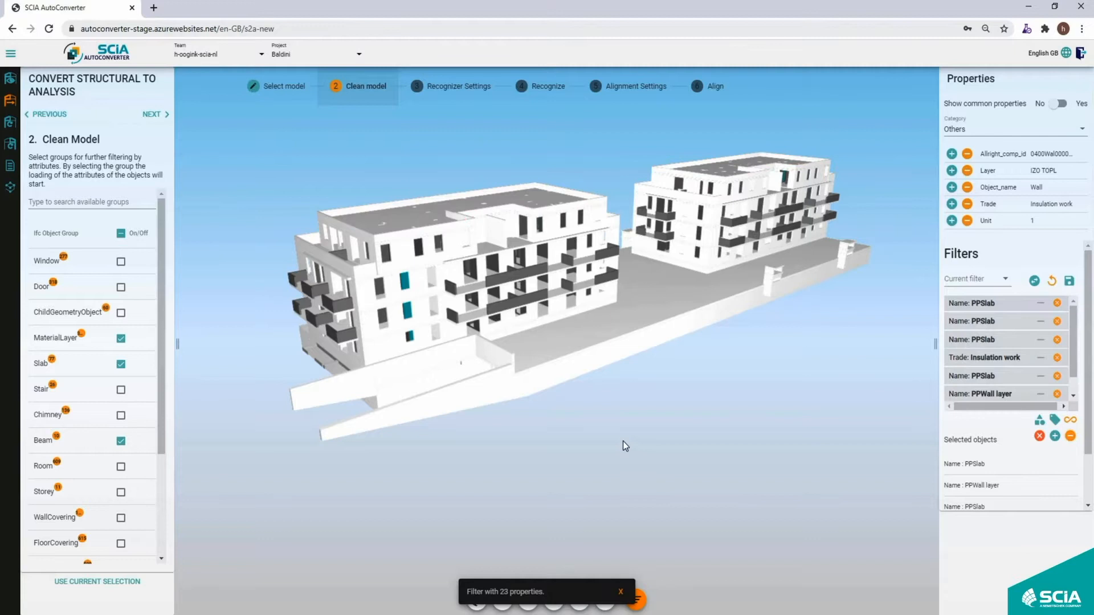
pyautogui.moveTo(538, 318); pyautogui.dragTo(535, 303)
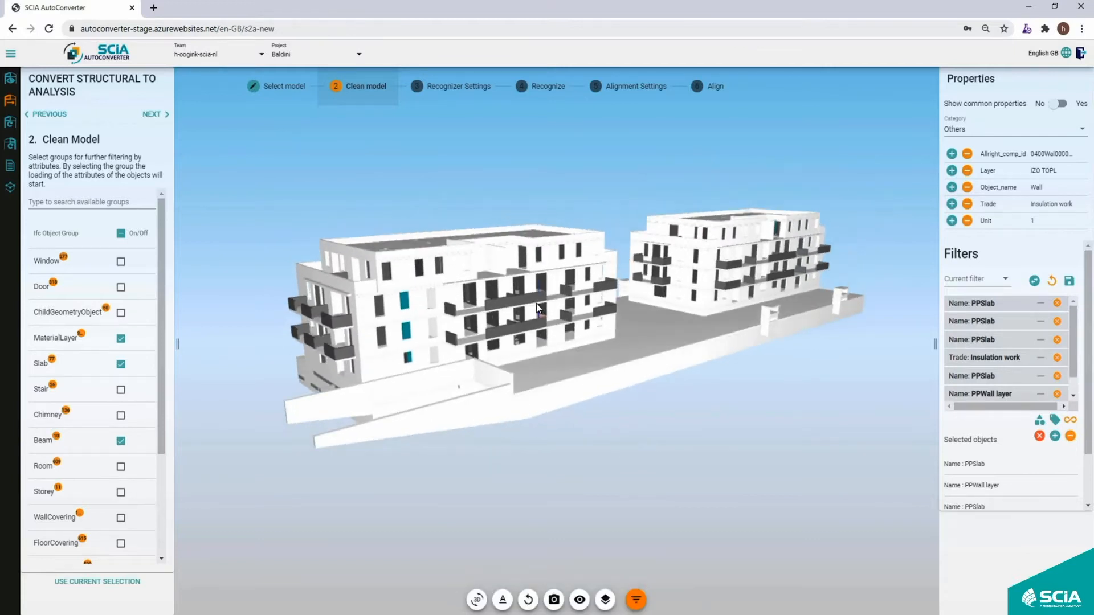
# Set the minimal 2D thickness to 51 mm in the general recognize settings and confirm.
pyautogui.click(451, 89)
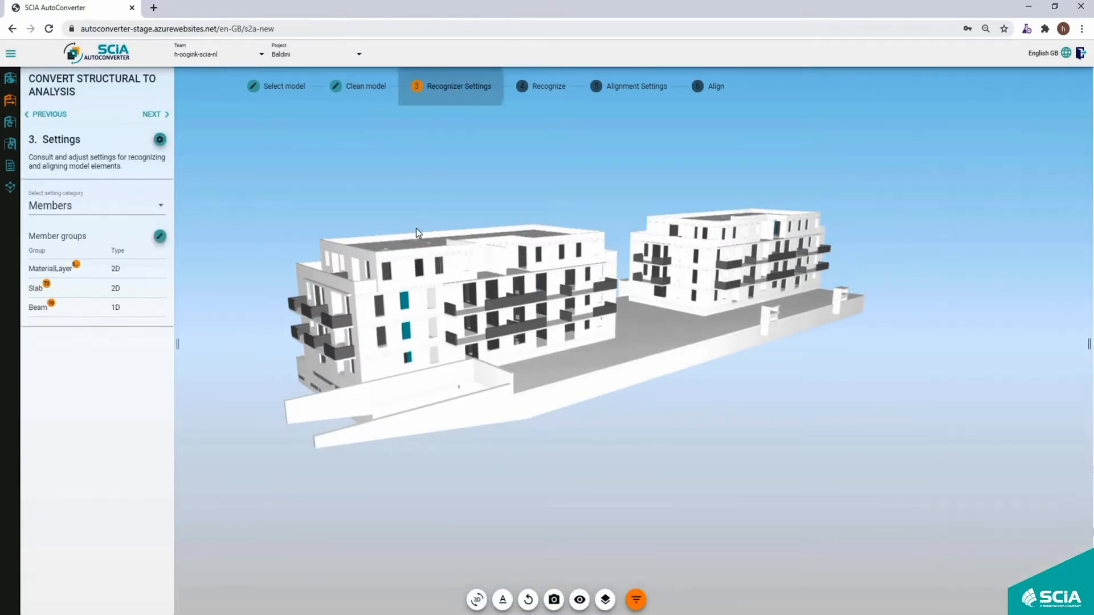
pyautogui.click(160, 140)
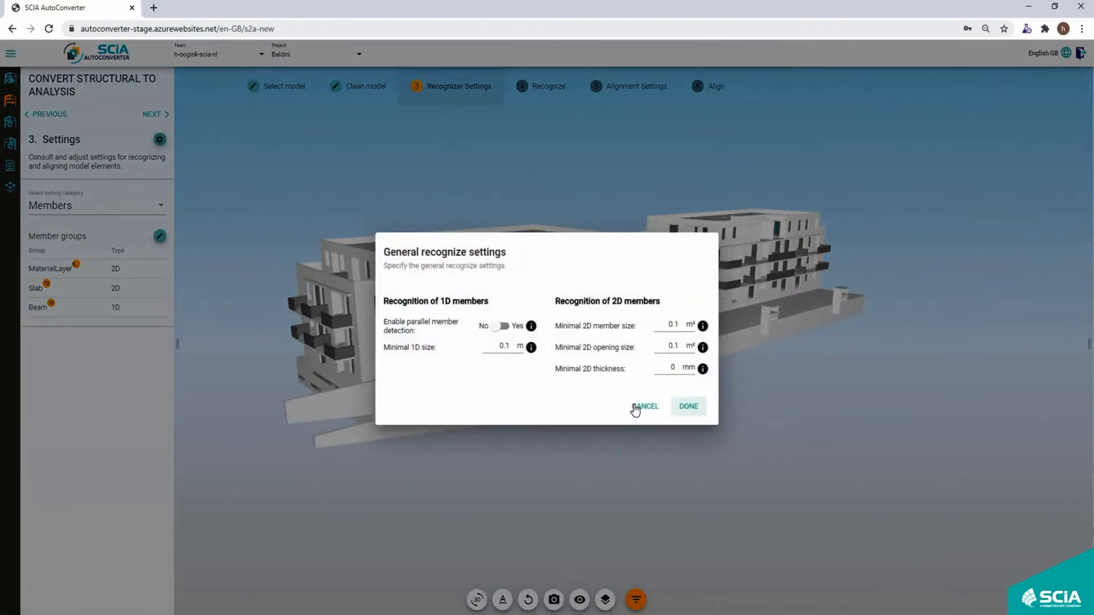
pyautogui.click(674, 368)
pyautogui.press('BackSpace')
pyautogui.write('51')
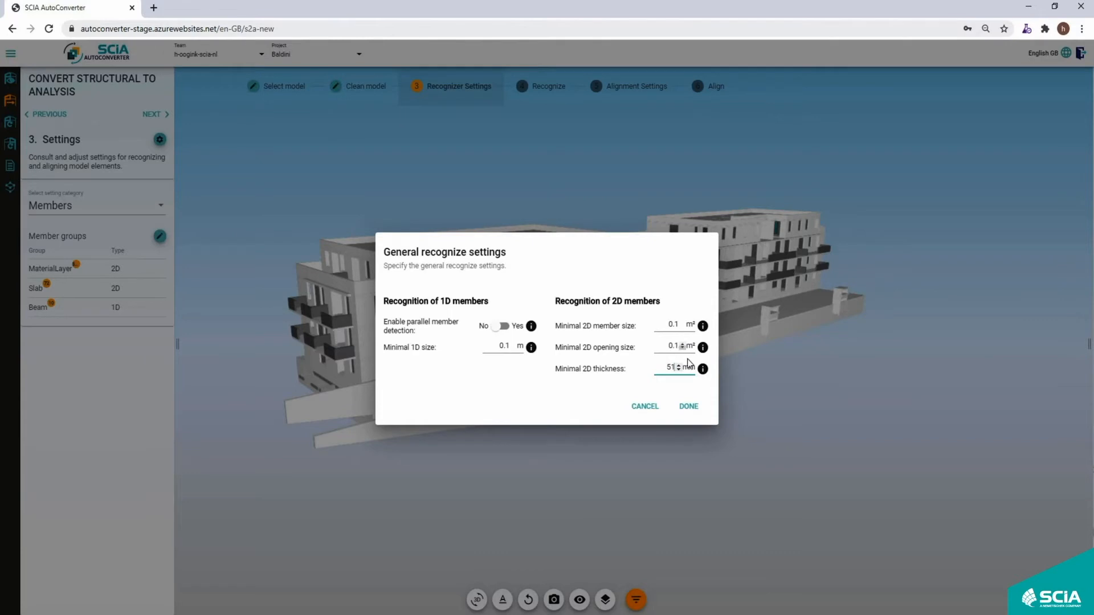
pyautogui.click(688, 408)
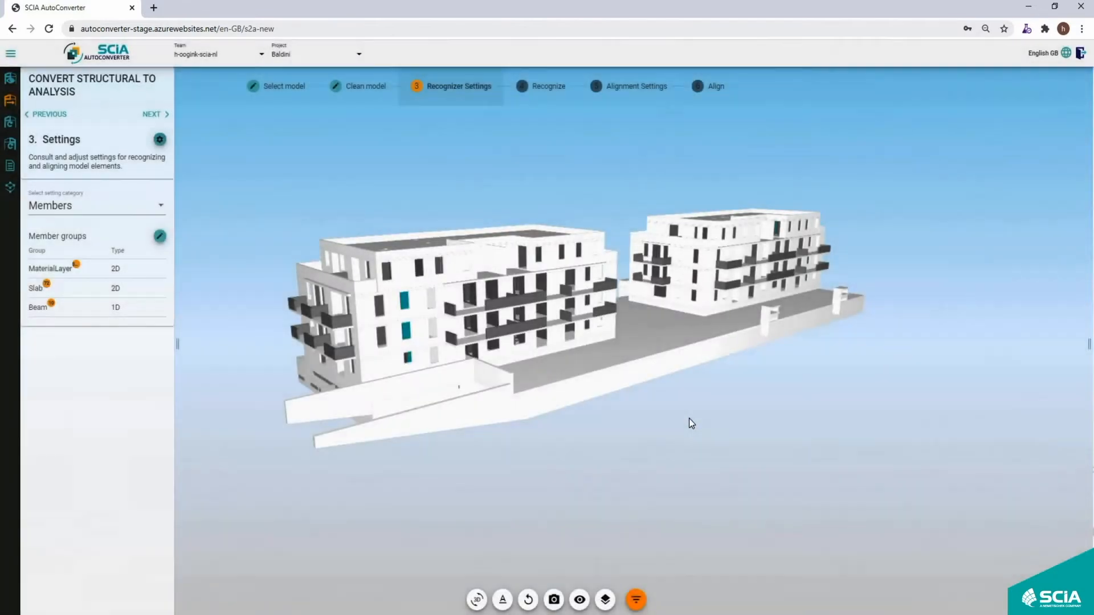
# Recognize the structural elements of the Baldini model and apply the proposed additions and deletions of small or thin 2D items.
pyautogui.click(548, 89)
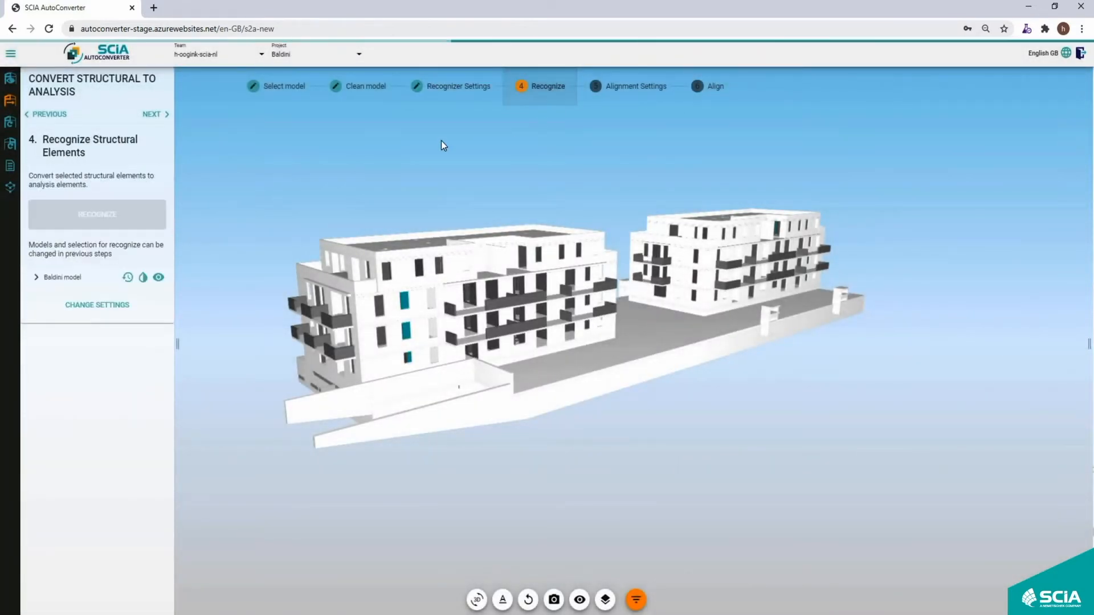
pyautogui.click(102, 220)
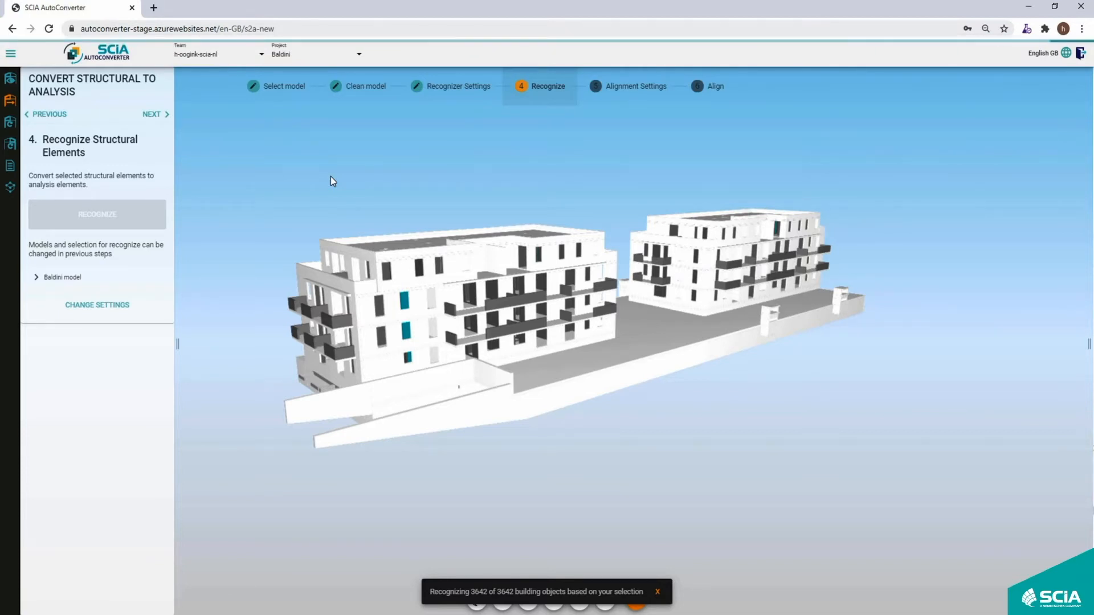
pyautogui.moveTo(535, 277); pyautogui.dragTo(408, 337)
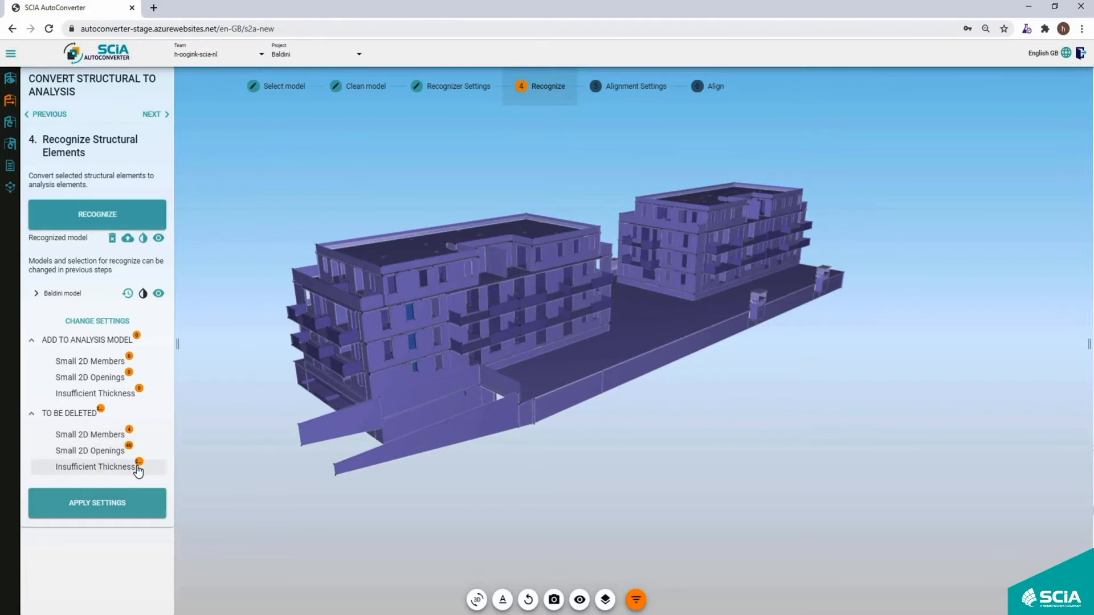
pyautogui.click(118, 510)
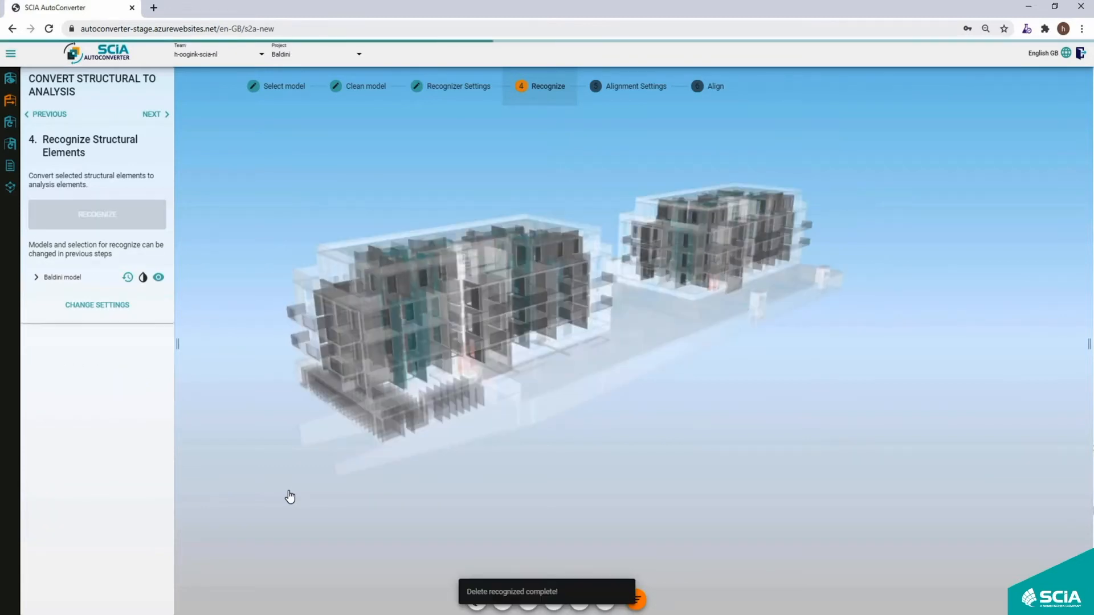
# Examine the recognized analysis model's walls, openings and balconies up close and as a whole.
pyautogui.moveTo(528, 389); pyautogui.dragTo(517, 353)
pyautogui.scroll(3, 365, 304)
pyautogui.scroll(3, 366, 304)
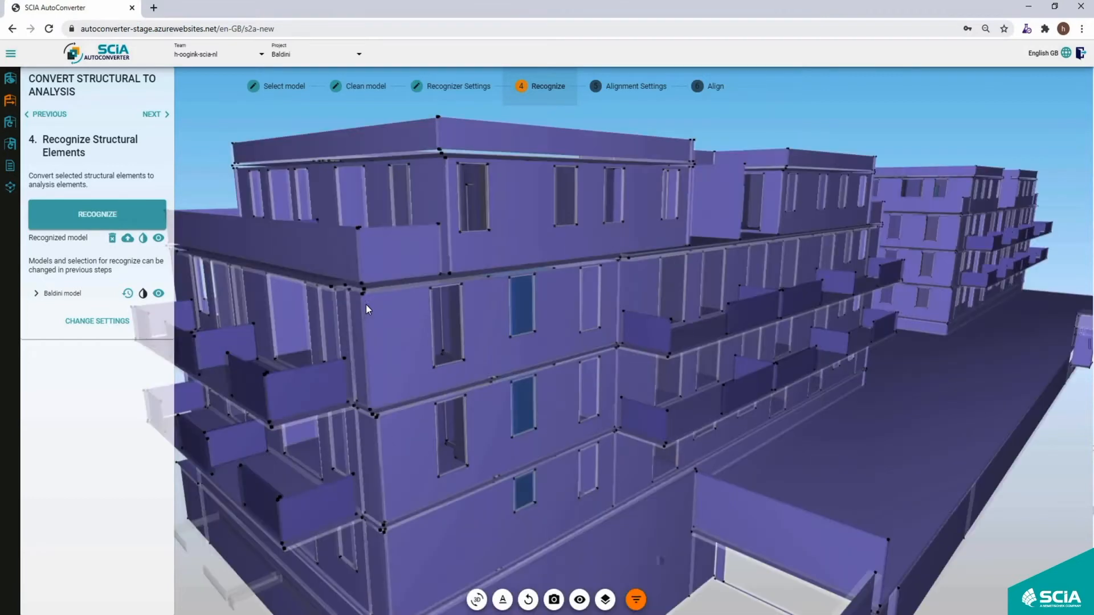
pyautogui.moveTo(374, 289); pyautogui.dragTo(395, 305)
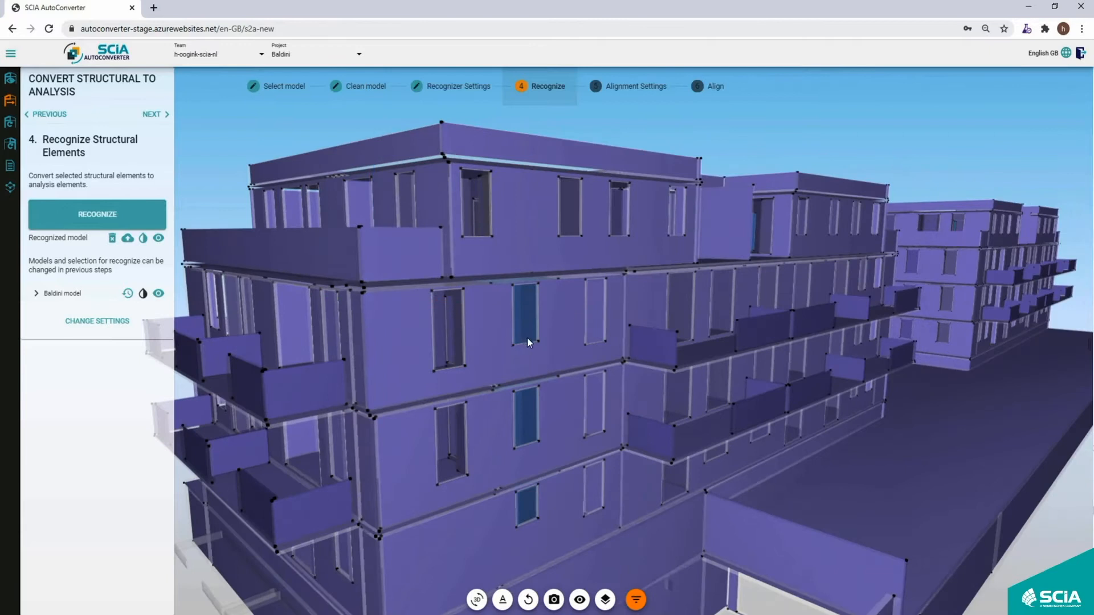
pyautogui.scroll(-5, 528, 337)
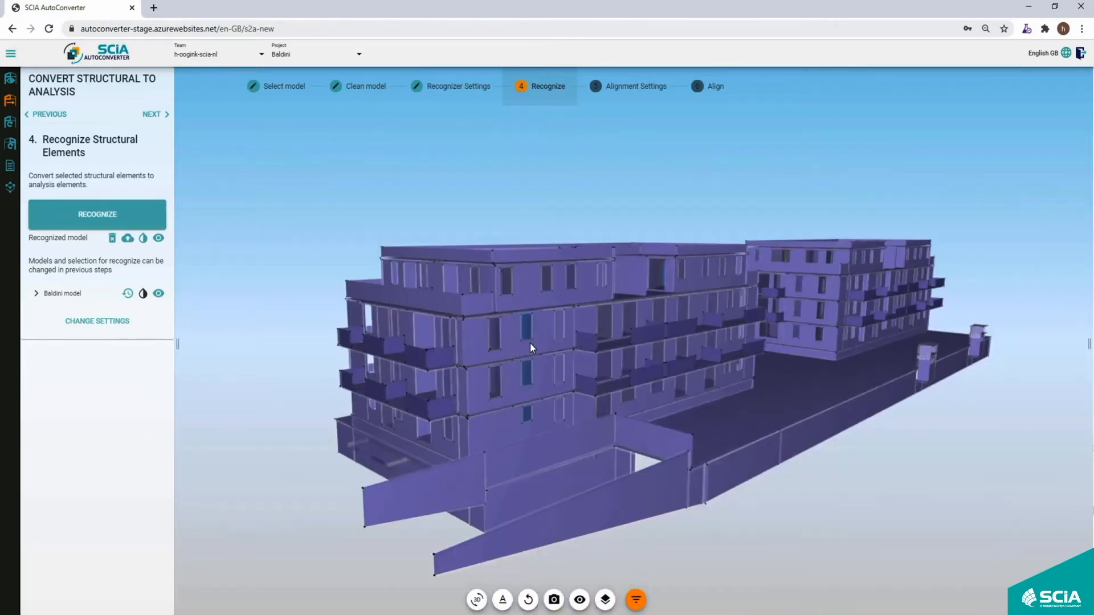
pyautogui.moveTo(512, 316); pyautogui.dragTo(528, 338)
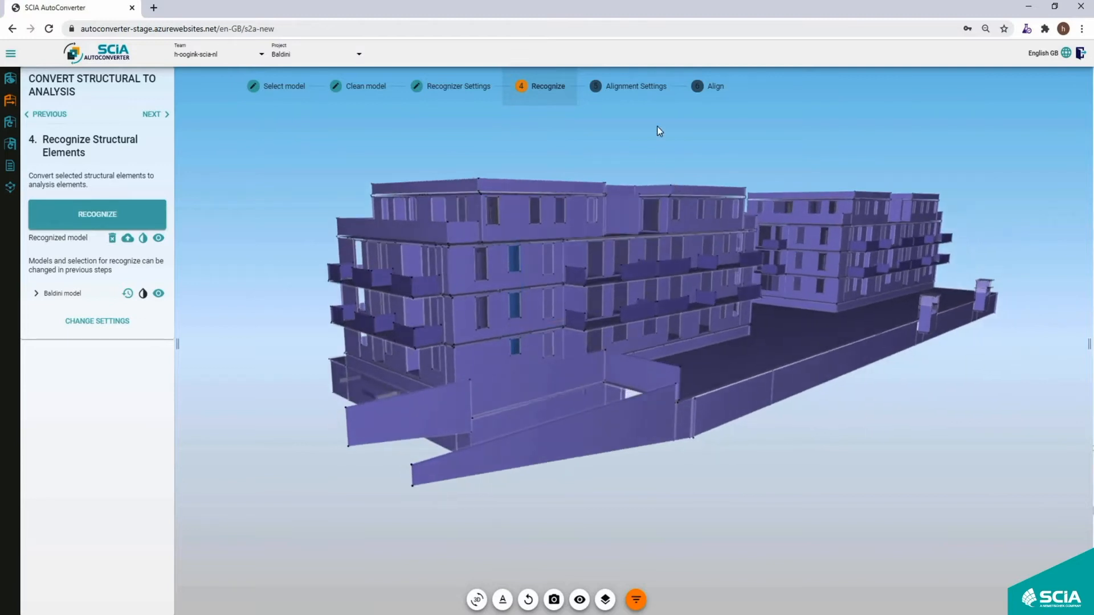
# Accept the general alignment settings as they are and align the recognized elements.
pyautogui.click(635, 91)
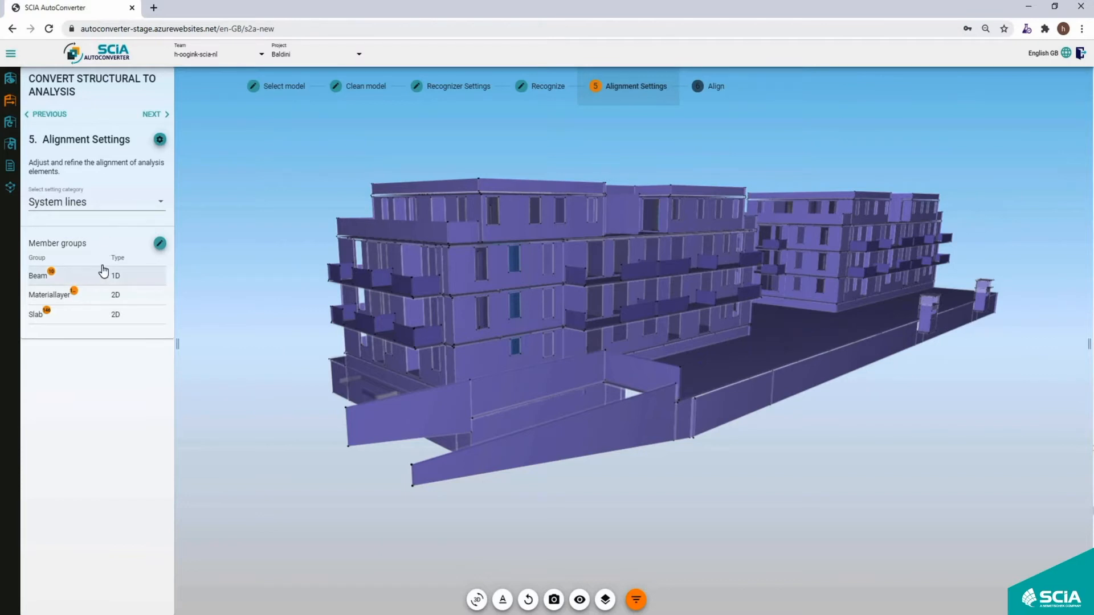
pyautogui.click(160, 140)
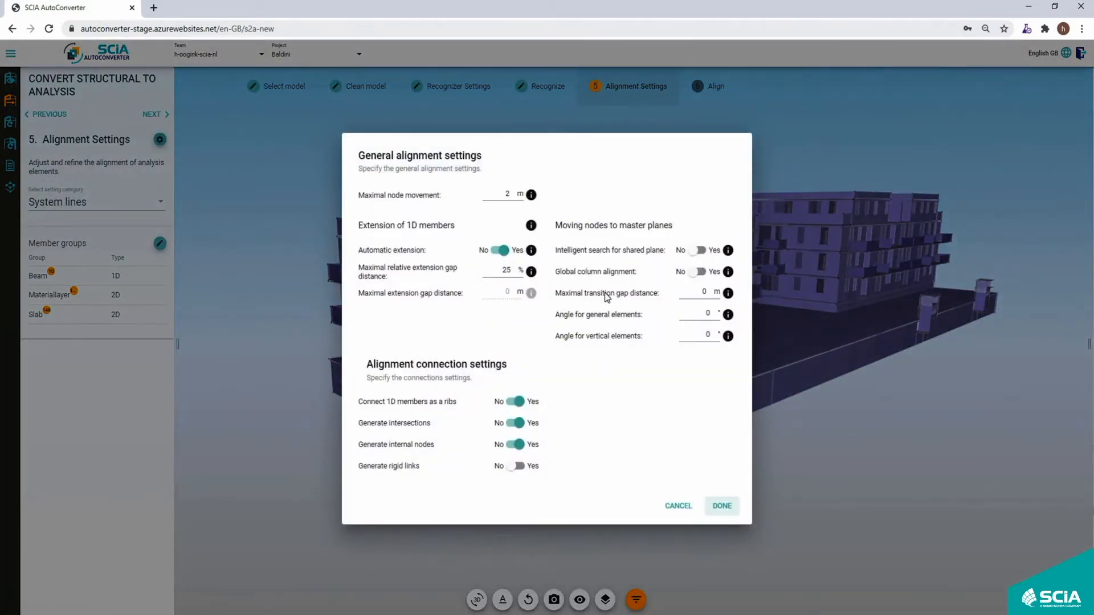
pyautogui.click(722, 510)
pyautogui.moveTo(671, 405); pyautogui.dragTo(665, 421)
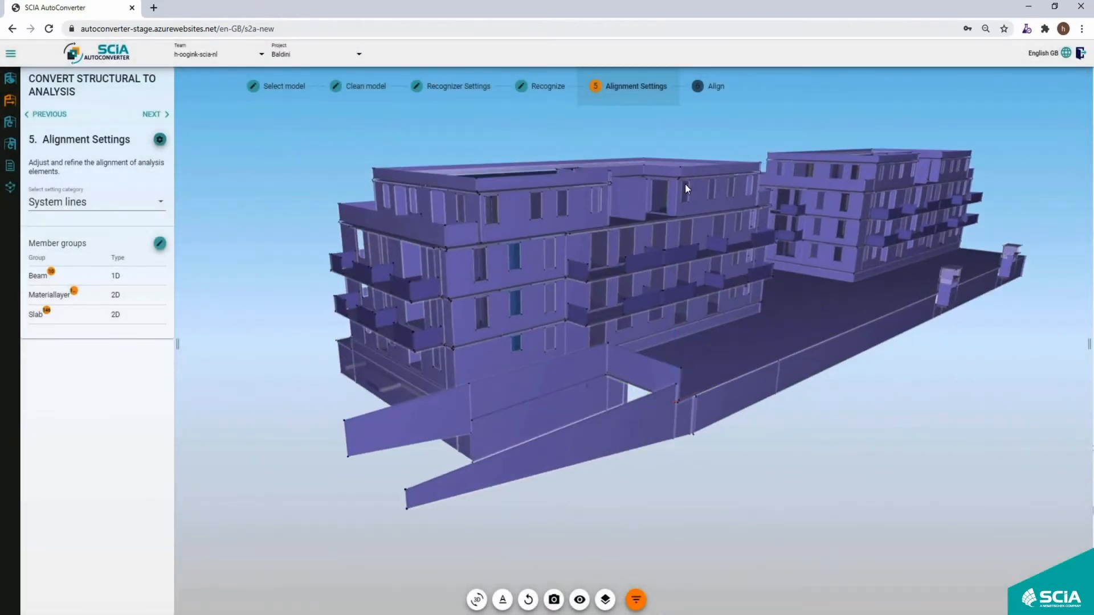
pyautogui.click(715, 98)
pyautogui.click(97, 180)
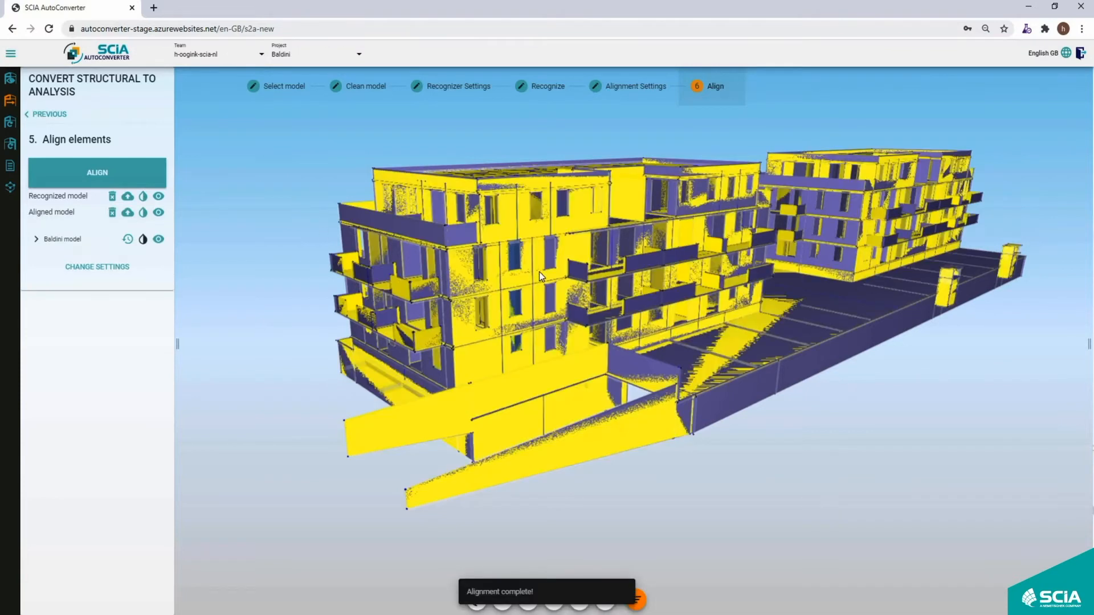
# Hide the recognized model and inspect the aligned model's walls and balconies up close.
pyautogui.moveTo(541, 274); pyautogui.dragTo(477, 303)
pyautogui.click(164, 196)
pyautogui.moveTo(483, 309); pyautogui.dragTo(470, 292)
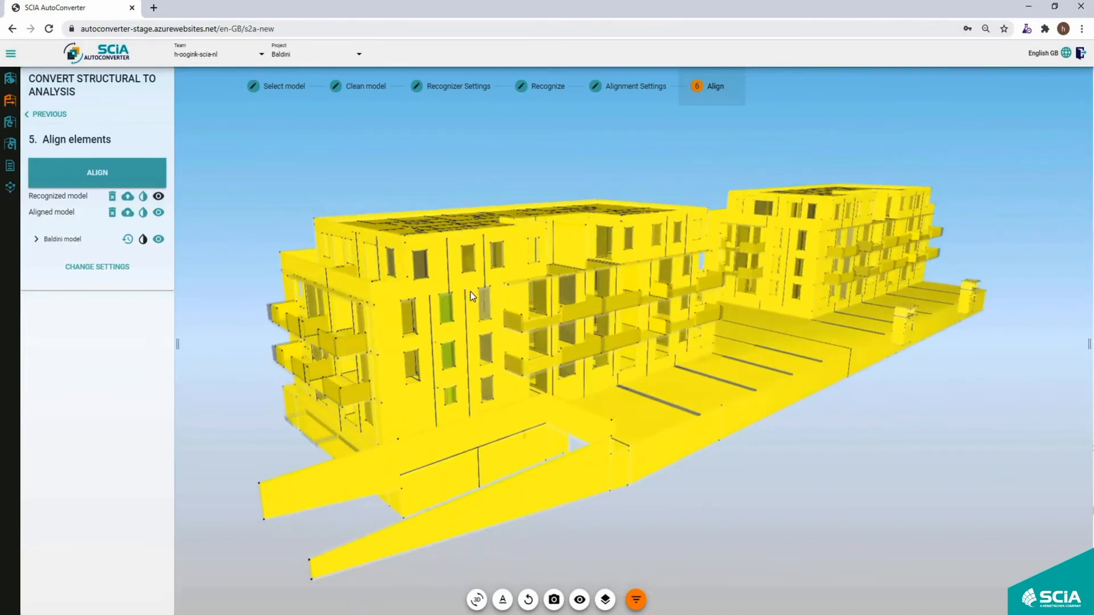
pyautogui.scroll(5, 317, 319)
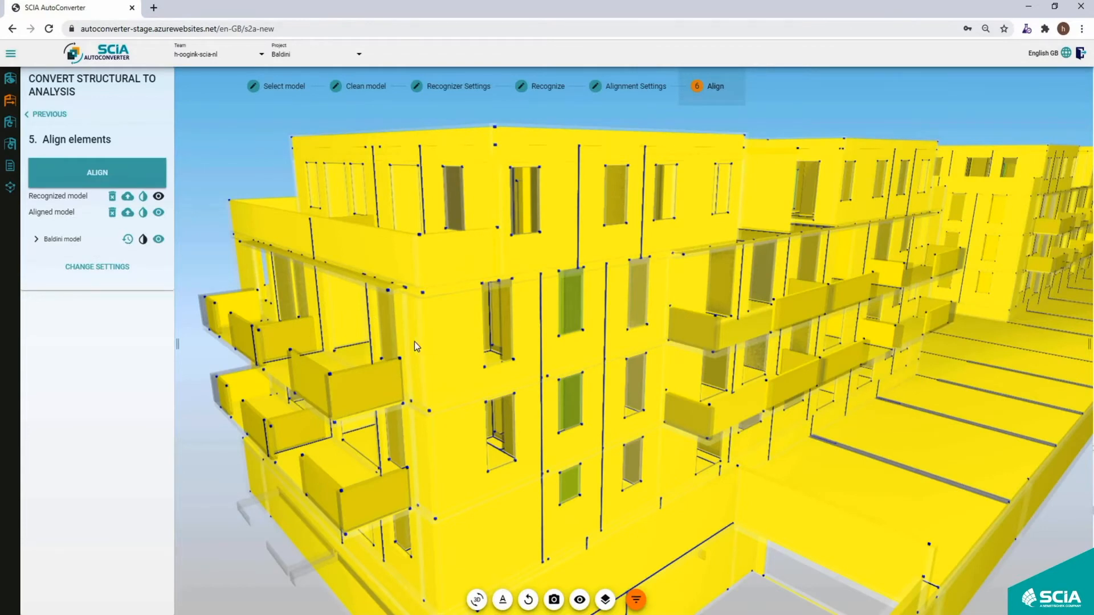
pyautogui.moveTo(402, 337); pyautogui.dragTo(433, 329)
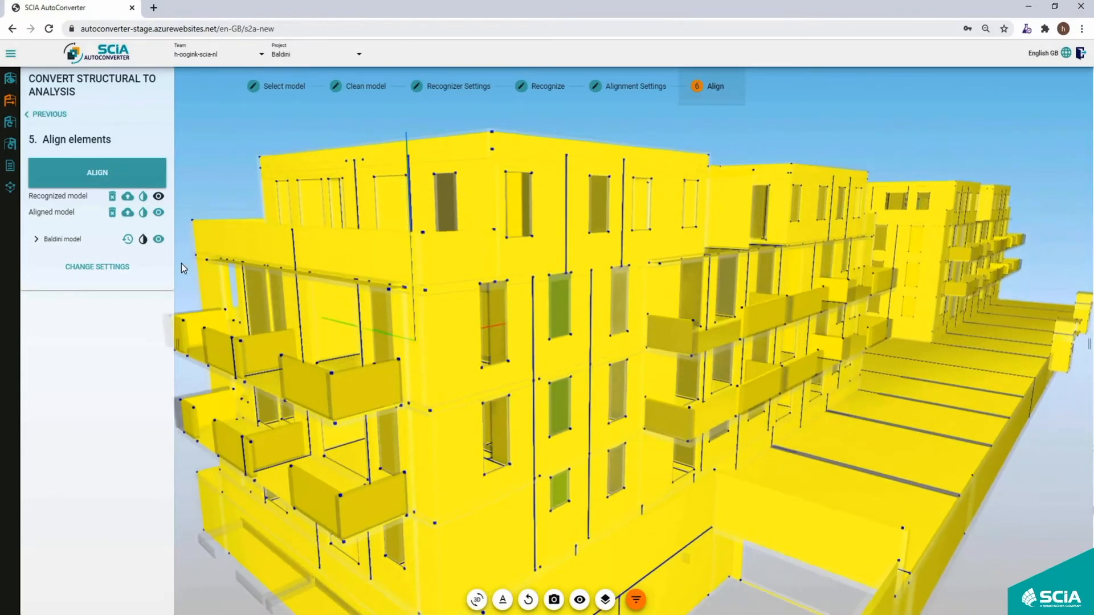
# Hide the Baldini source model, keep only the aligned model displayed, and inspect its facades.
pyautogui.click(159, 239)
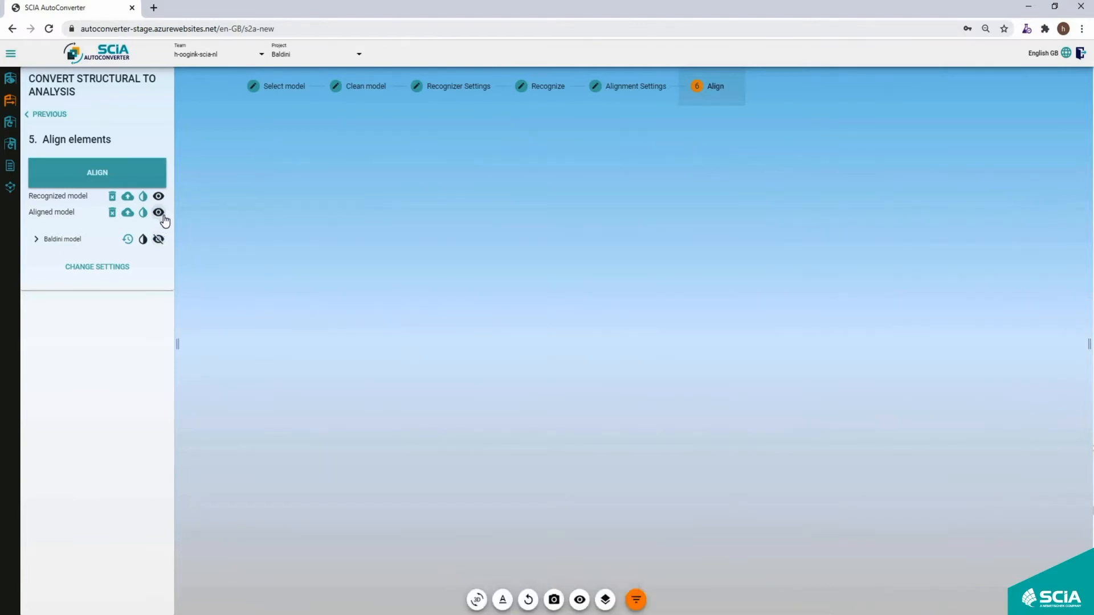
pyautogui.click(158, 213)
pyautogui.scroll(5, 467, 387)
pyautogui.moveTo(399, 319); pyautogui.dragTo(710, 326)
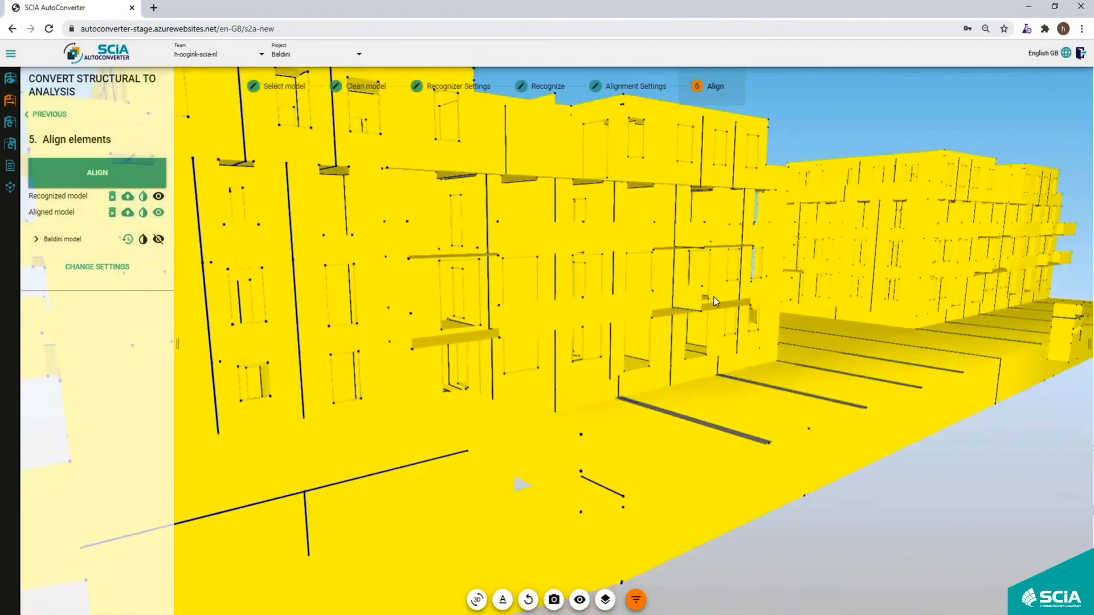
pyautogui.moveTo(713, 296); pyautogui.dragTo(477, 234)
pyautogui.scroll(-5, 727, 299)
pyautogui.scroll(3, 726, 298)
# Export the aligned model to SAF as saf.xlsx.
pyautogui.click(129, 212)
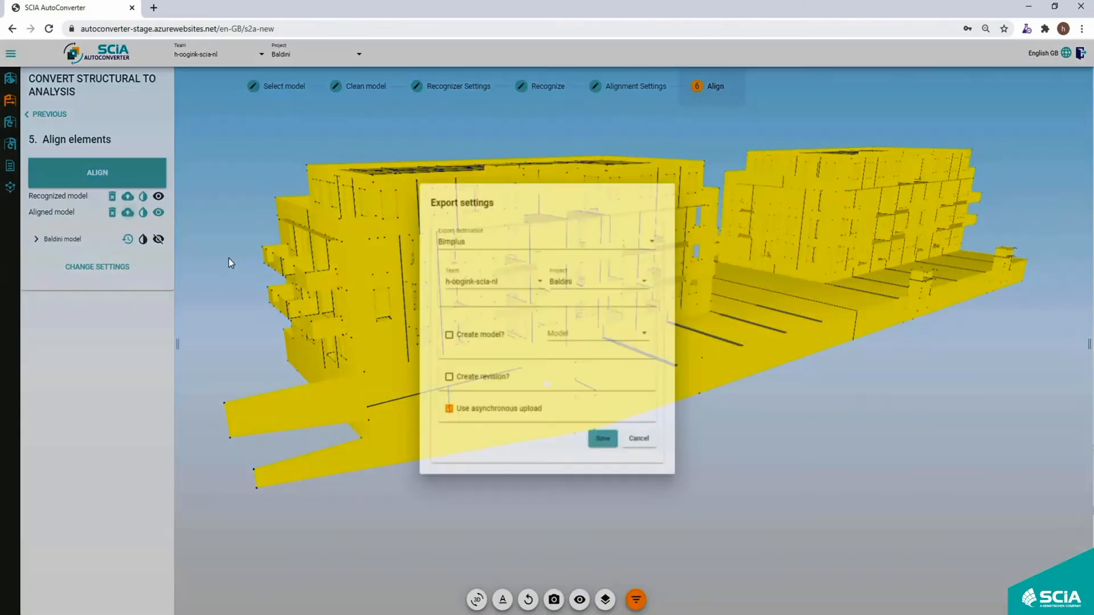
pyautogui.click(450, 228)
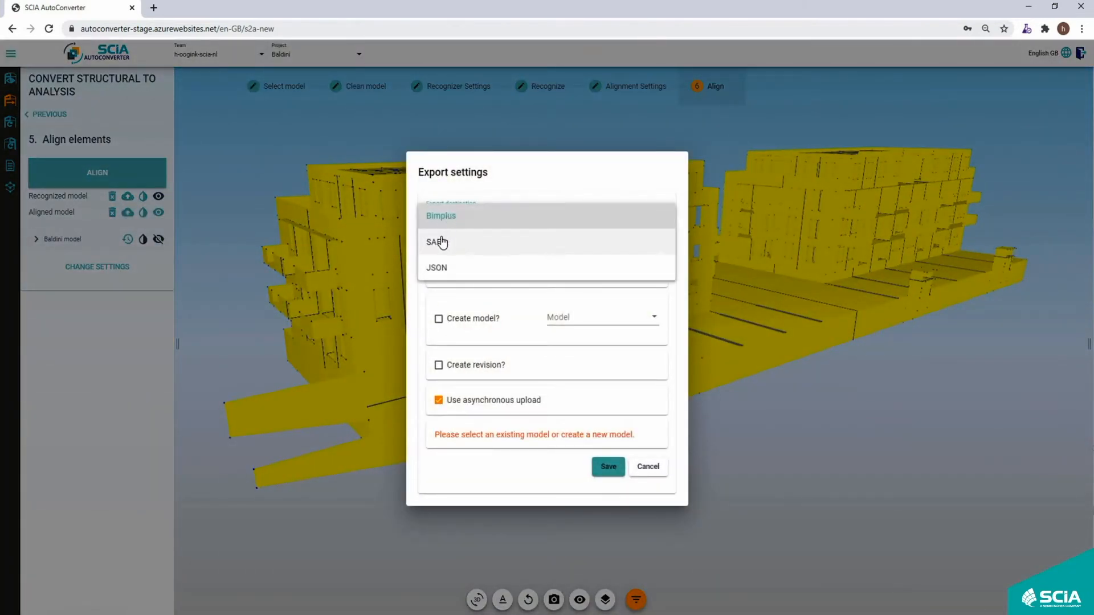
pyautogui.click(442, 240)
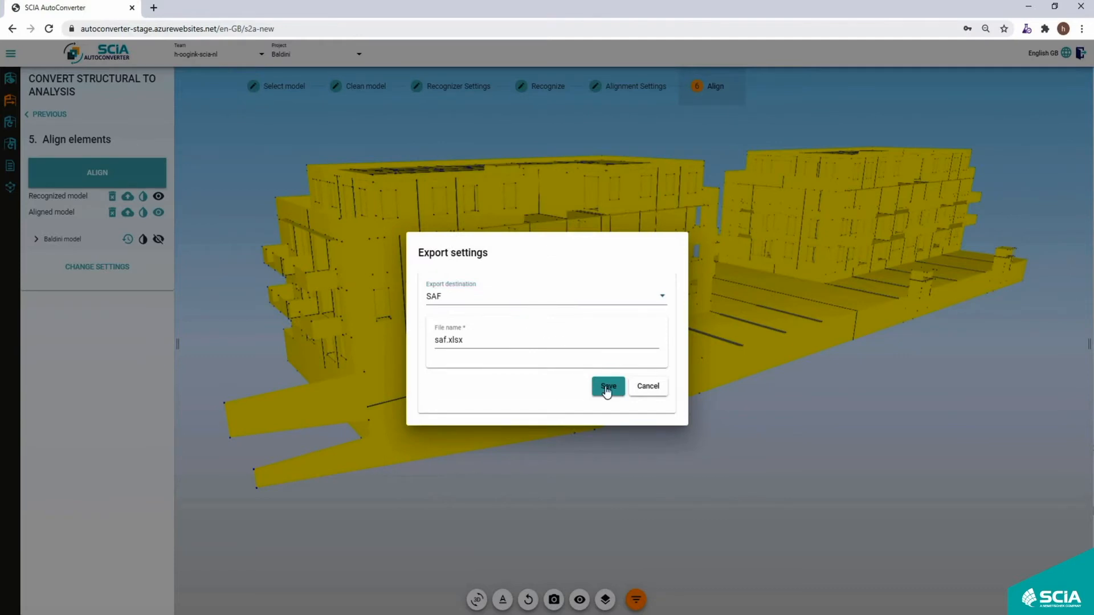
pyautogui.click(606, 385)
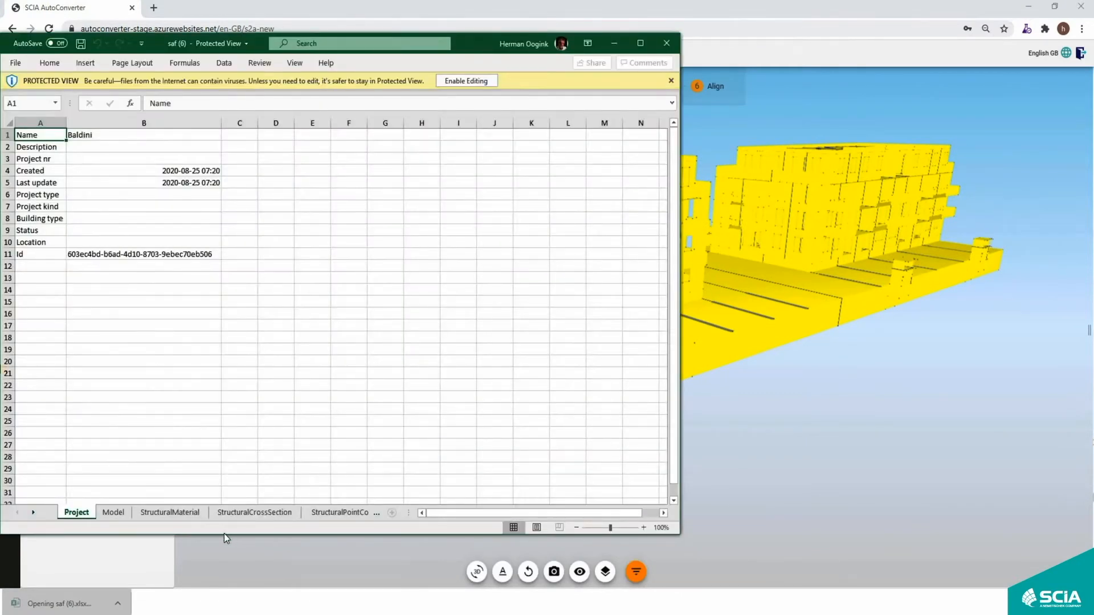
# In the exported SAF workbook in Excel, view the StructuralMaterial and StructuralCrossSection sheets.
pyautogui.click(32, 512)
pyautogui.click(33, 512)
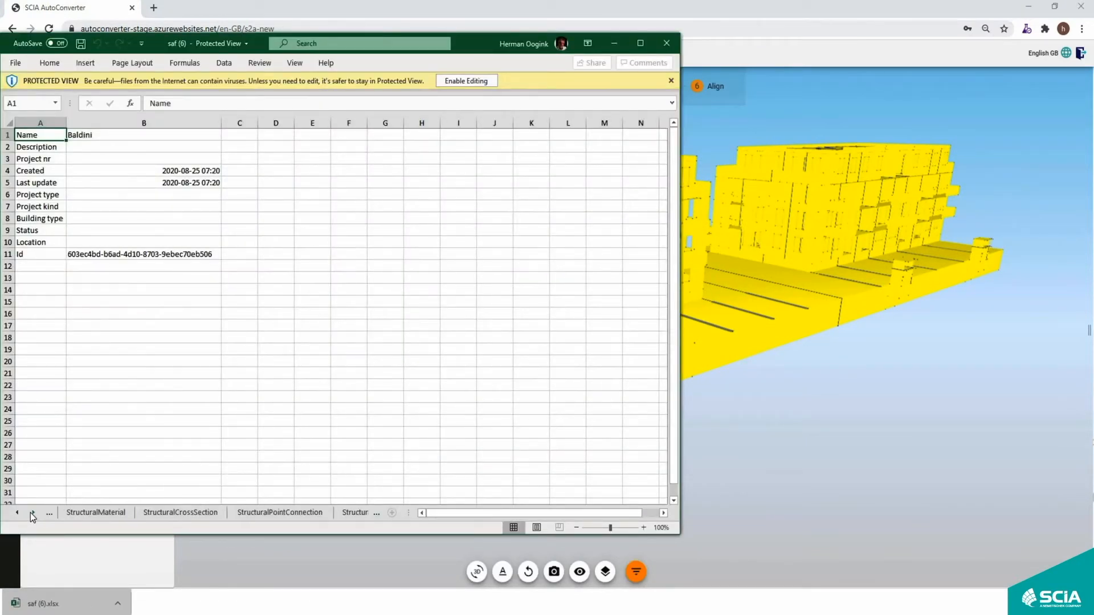
pyautogui.click(69, 513)
pyautogui.click(145, 512)
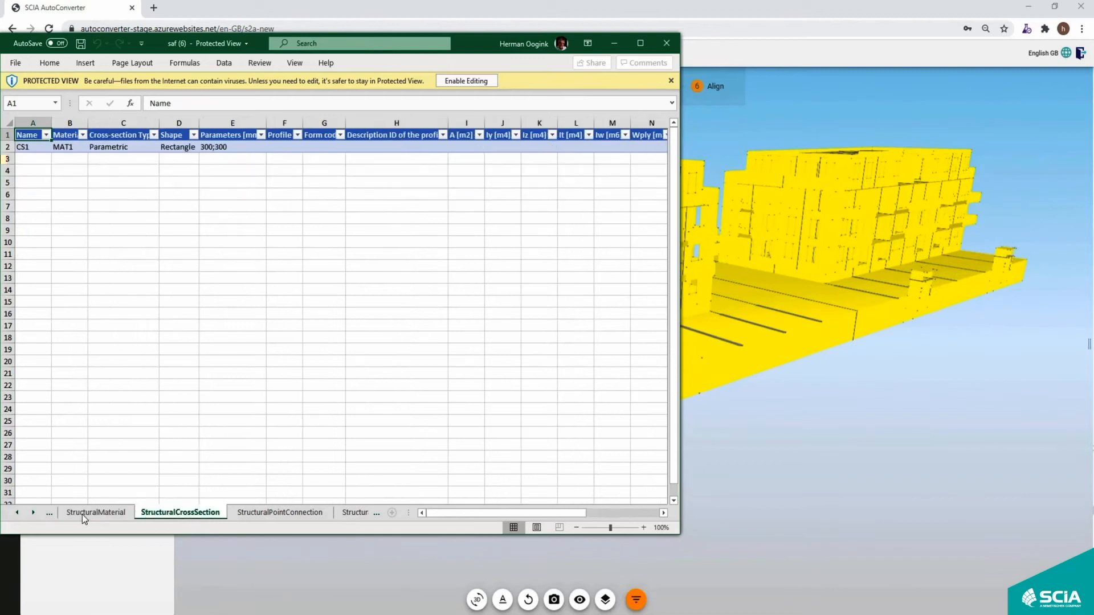
# View the StructuralCurveEdge and StructuralSurfaceMember sheets of the exported SAF workbook.
pyautogui.click(32, 512)
pyautogui.click(32, 513)
pyautogui.click(33, 512)
pyautogui.click(33, 512)
pyautogui.click(221, 512)
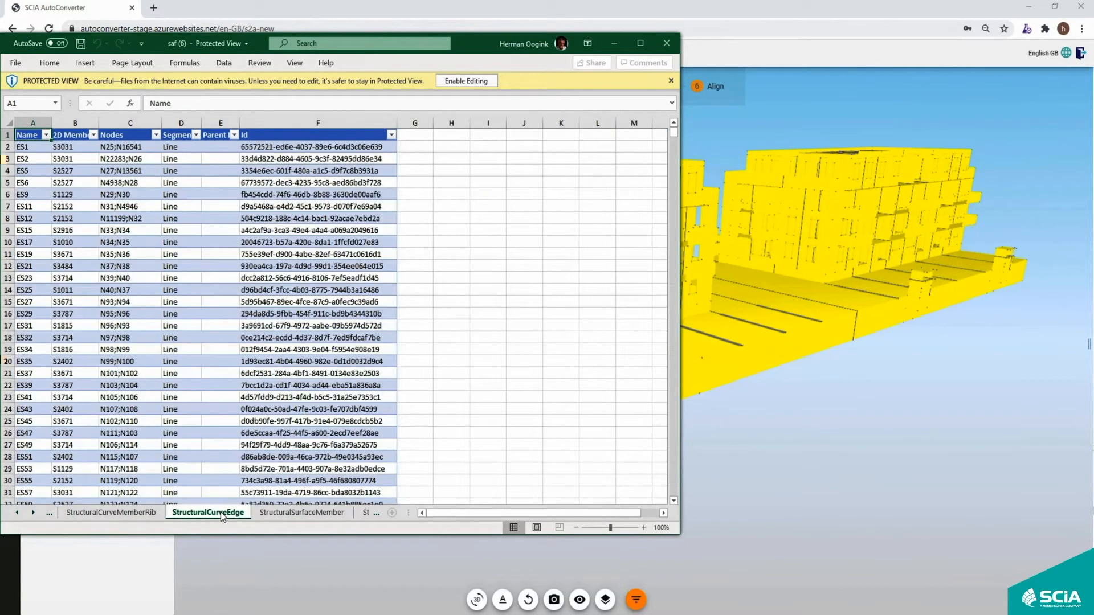
pyautogui.click(272, 514)
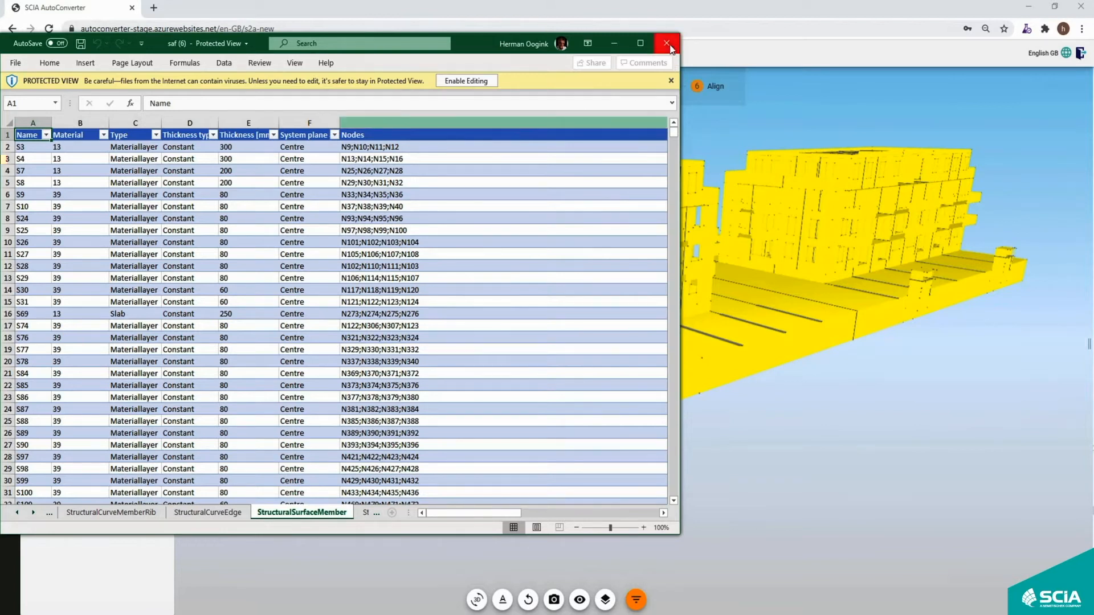
# Close the SAF workbook, view the aligned model's Bimplus export settings in AutoConverter and leave them without saving.
pyautogui.click(666, 44)
pyautogui.click(127, 213)
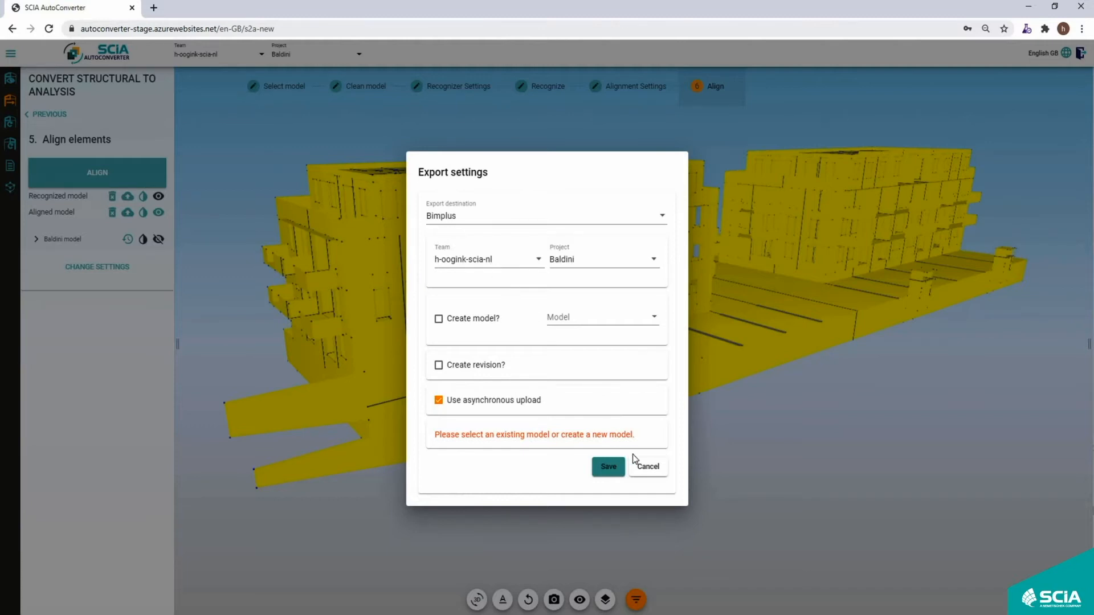
pyautogui.click(648, 467)
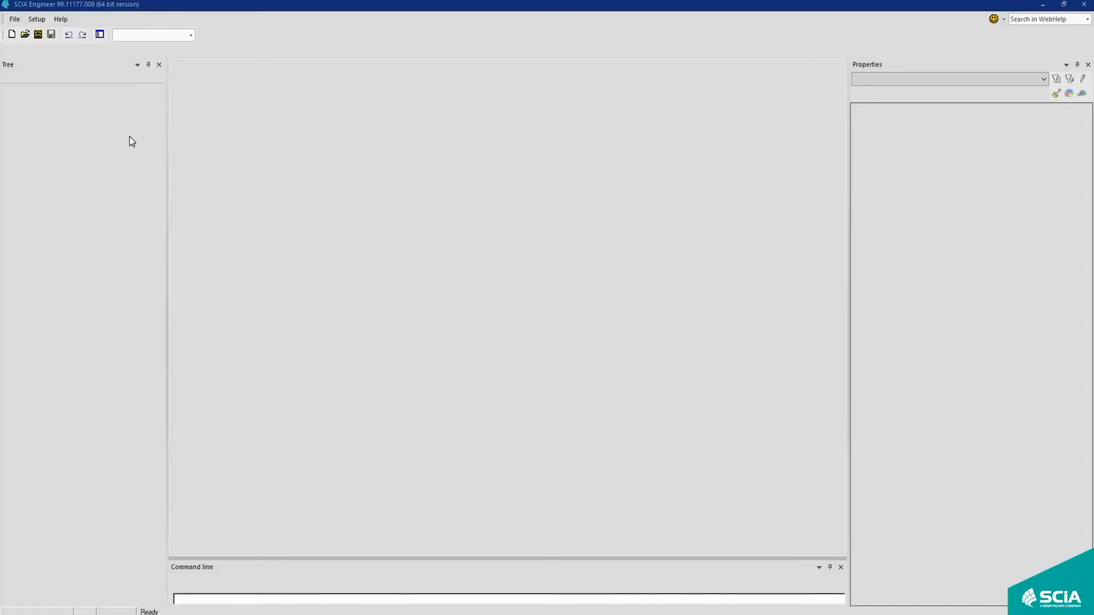
# In SCIA Engineer, import the Baldini project from the presenter's own team through the BIM+ exchange.
pyautogui.click(14, 19)
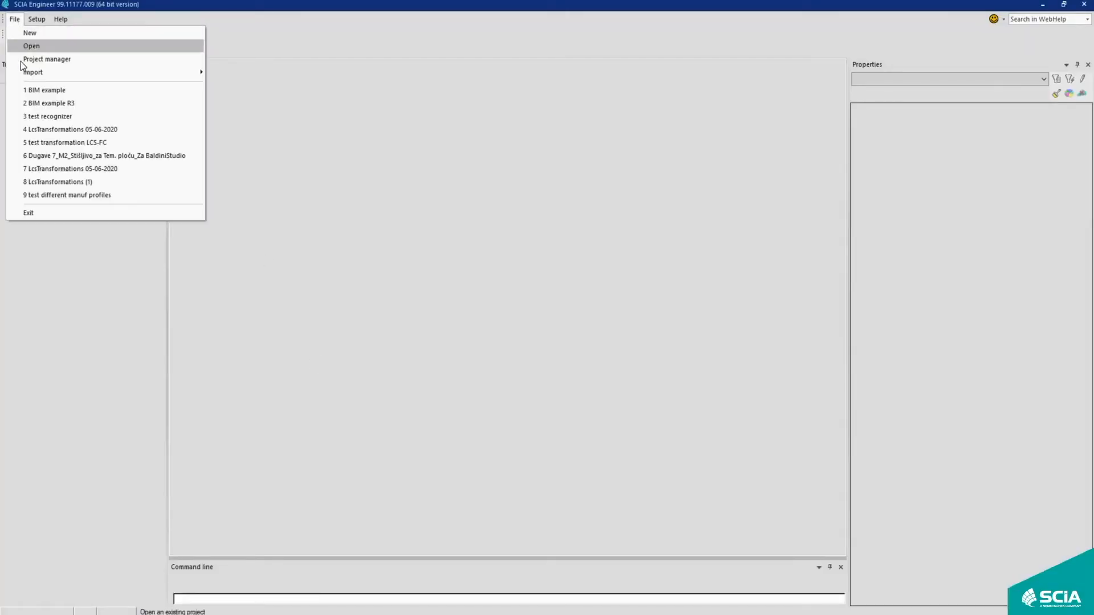
pyautogui.click(76, 70)
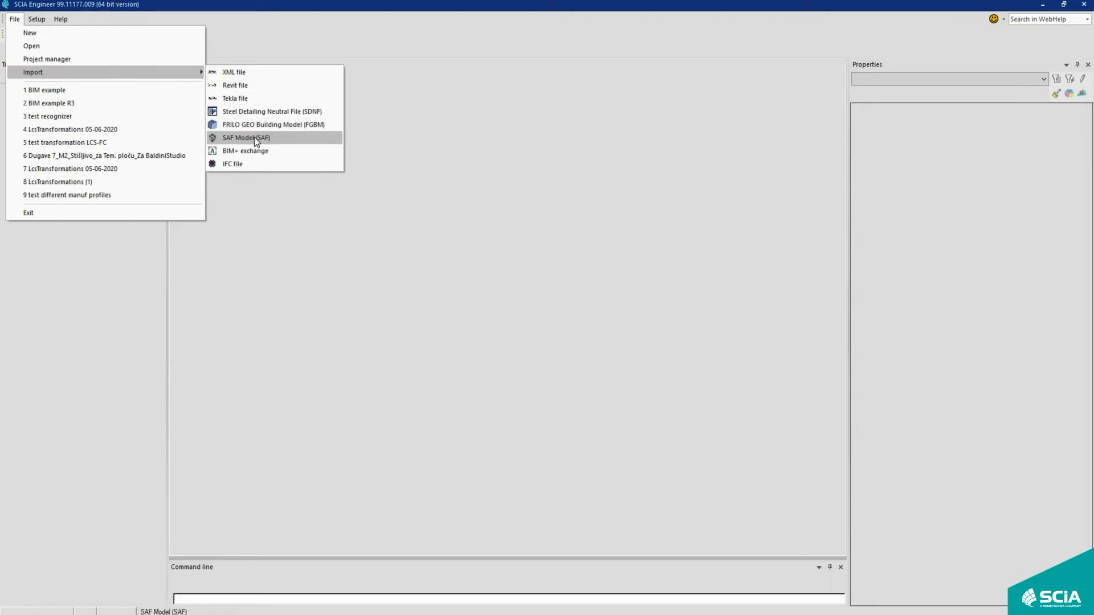
pyautogui.click(244, 152)
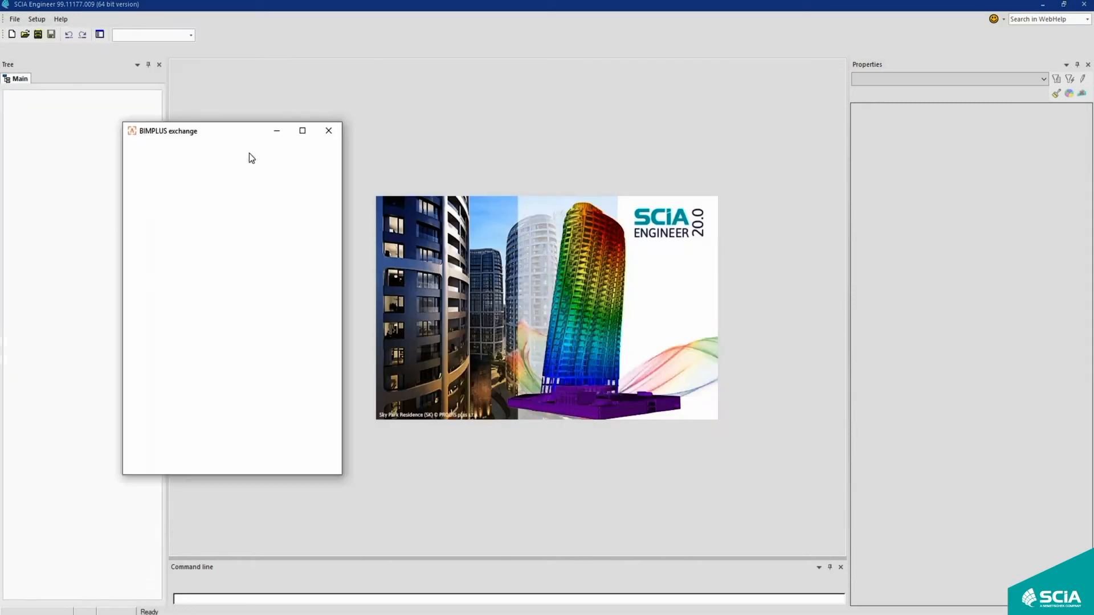
pyautogui.click(180, 212)
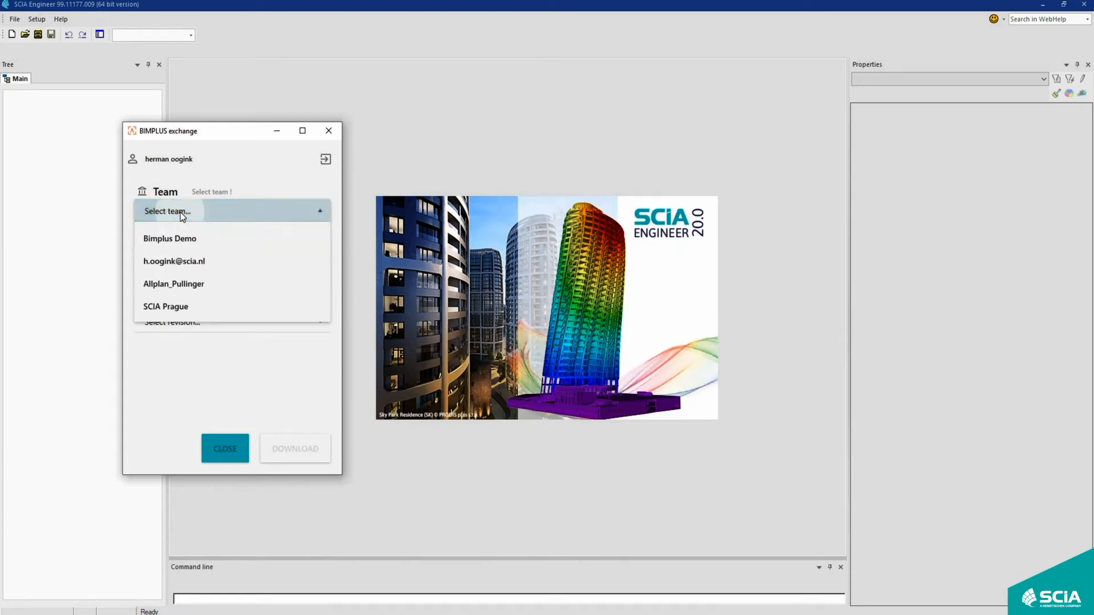
pyautogui.click(173, 261)
pyautogui.click(173, 250)
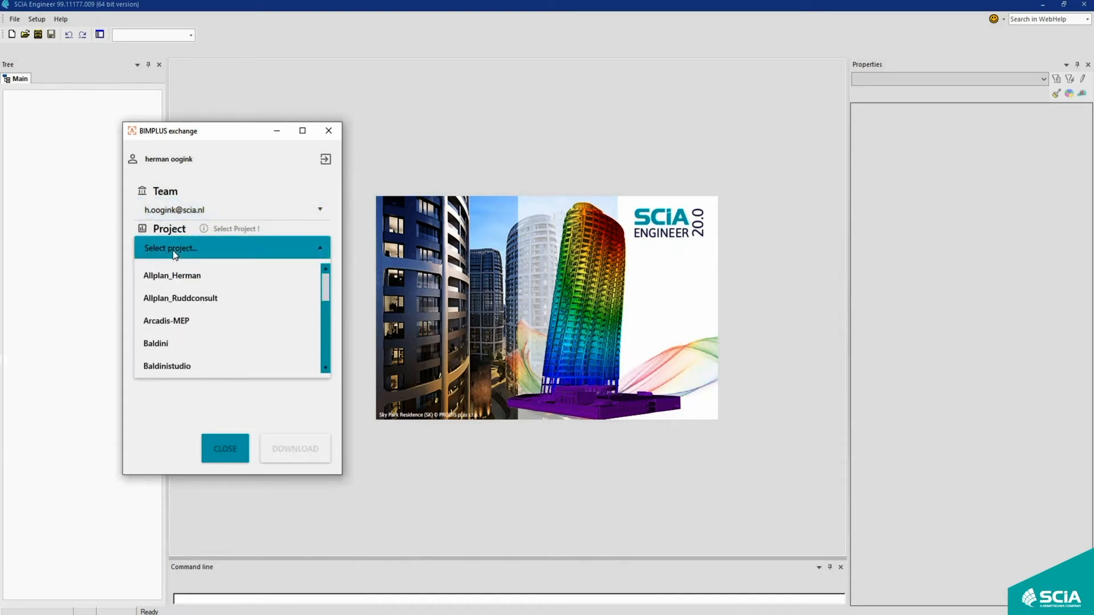
pyautogui.click(183, 343)
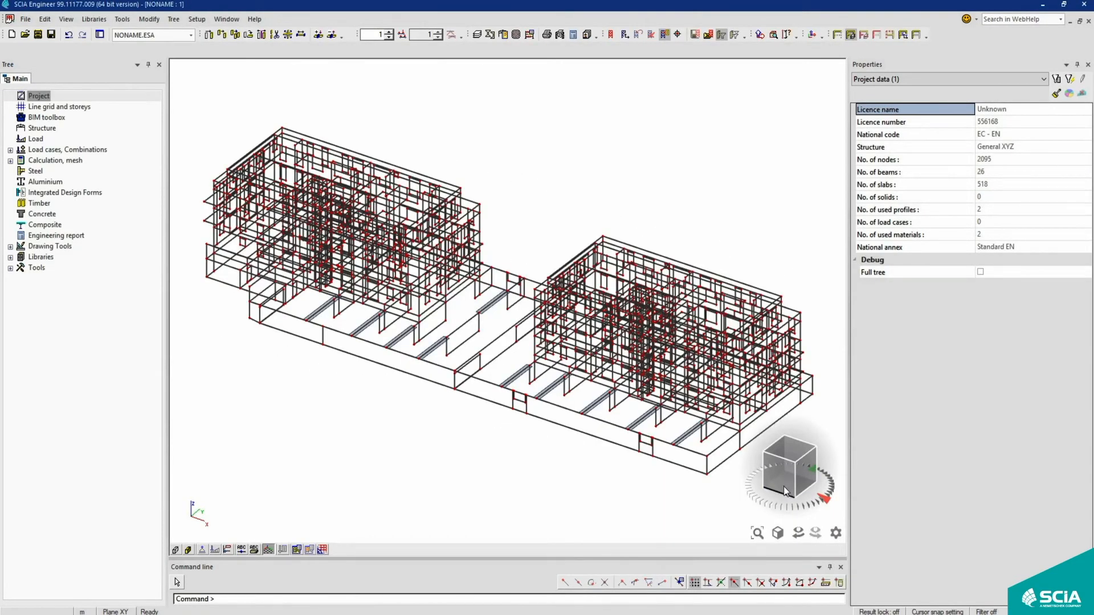
# Render the imported model's surfaces and inspect both buildings from several sides.
pyautogui.click(791, 473)
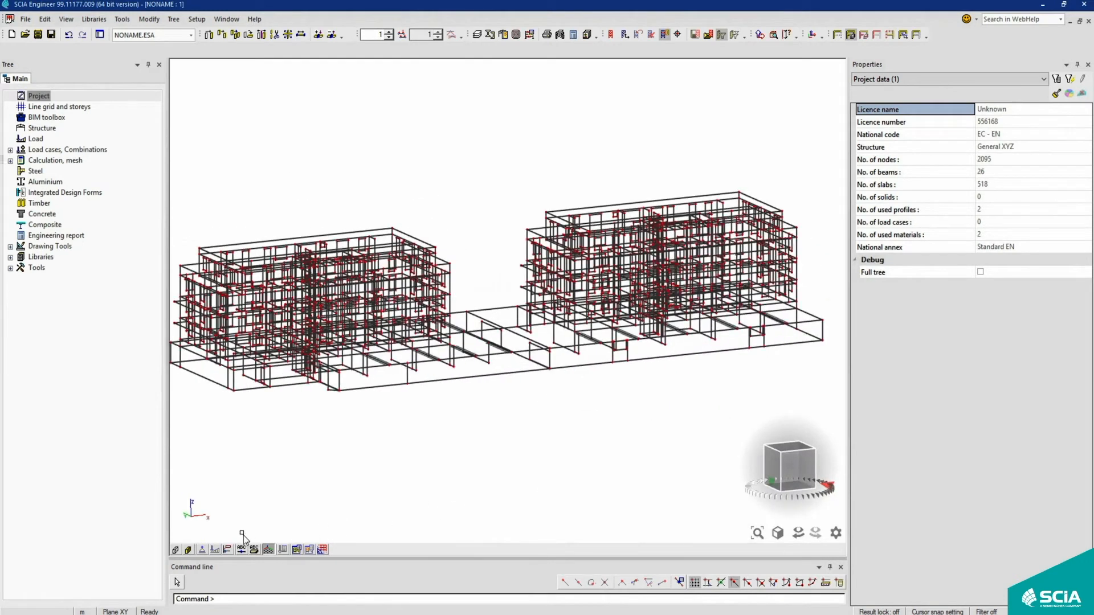
pyautogui.click(188, 550)
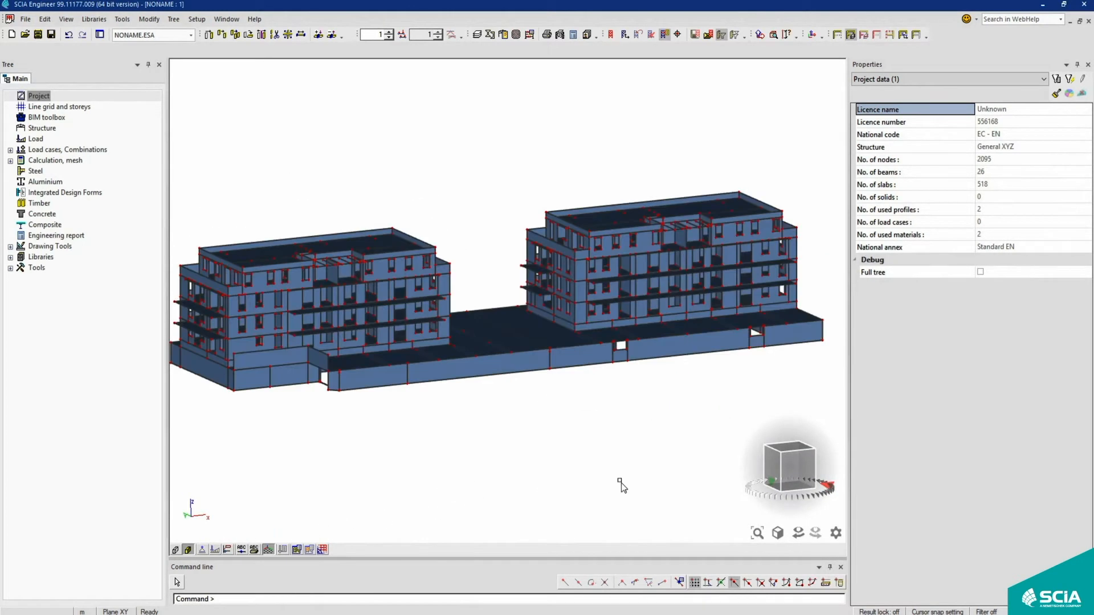
pyautogui.moveTo(819, 484); pyautogui.dragTo(730, 485)
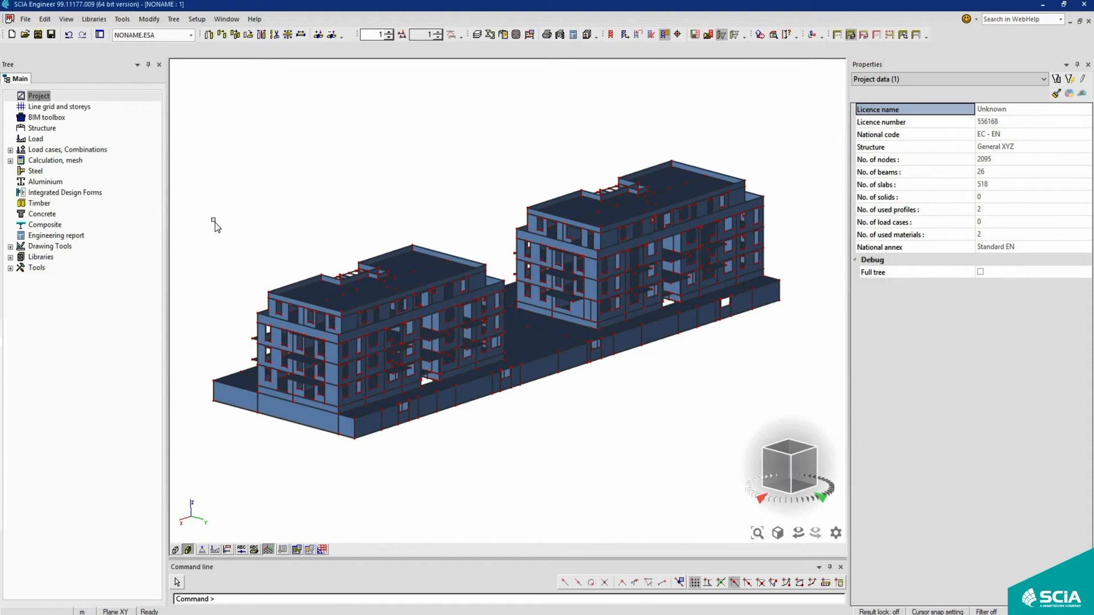
# Run the structure data check on the imported model and continue with deletion of duplicate members enabled.
pyautogui.click(64, 160)
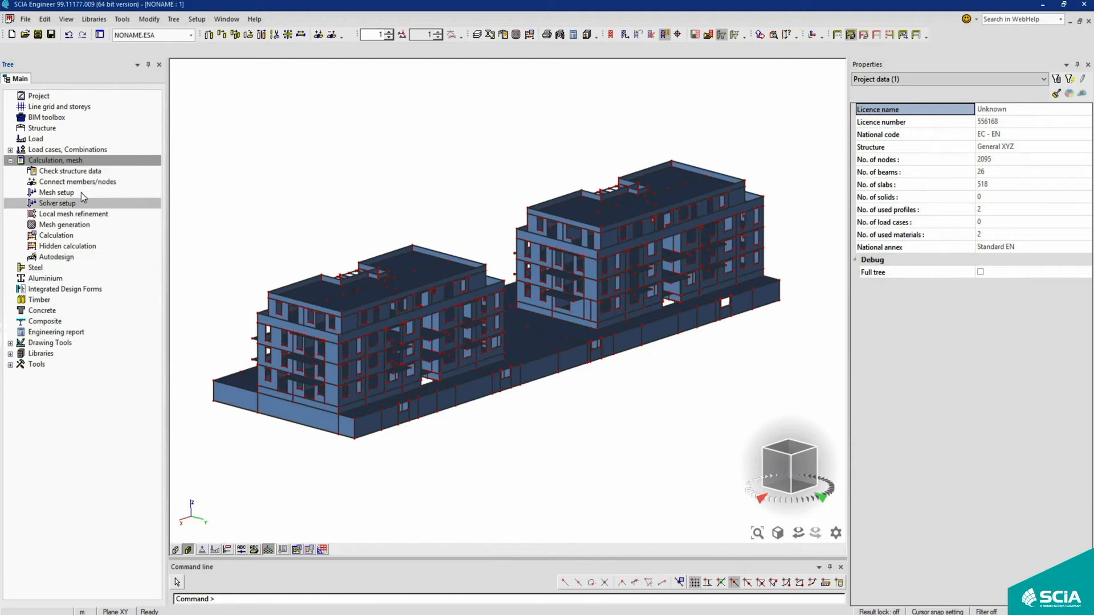
pyautogui.click(76, 172)
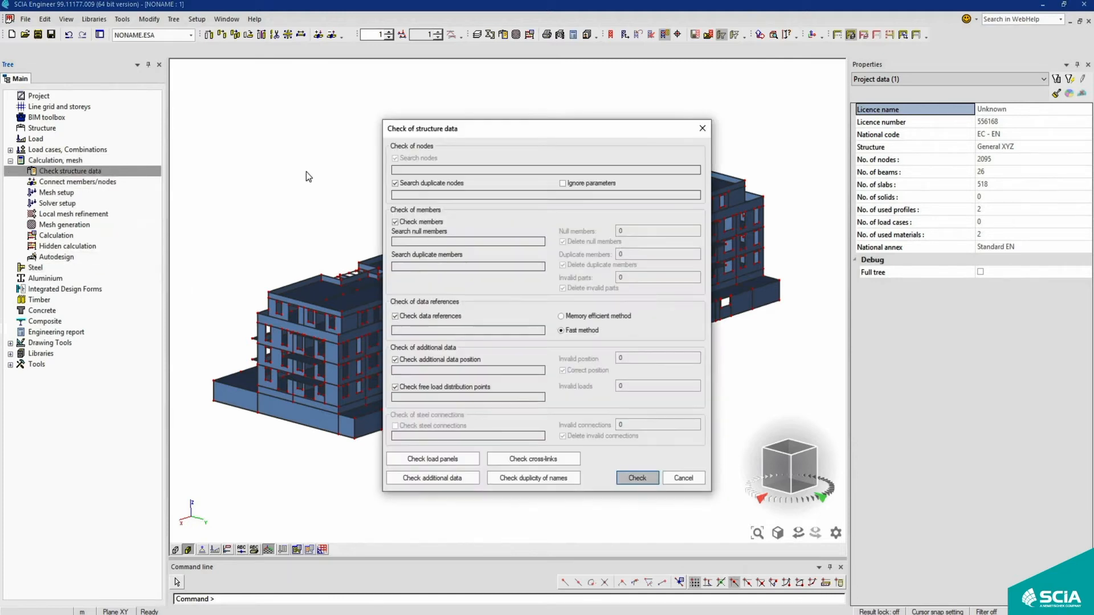
pyautogui.click(637, 478)
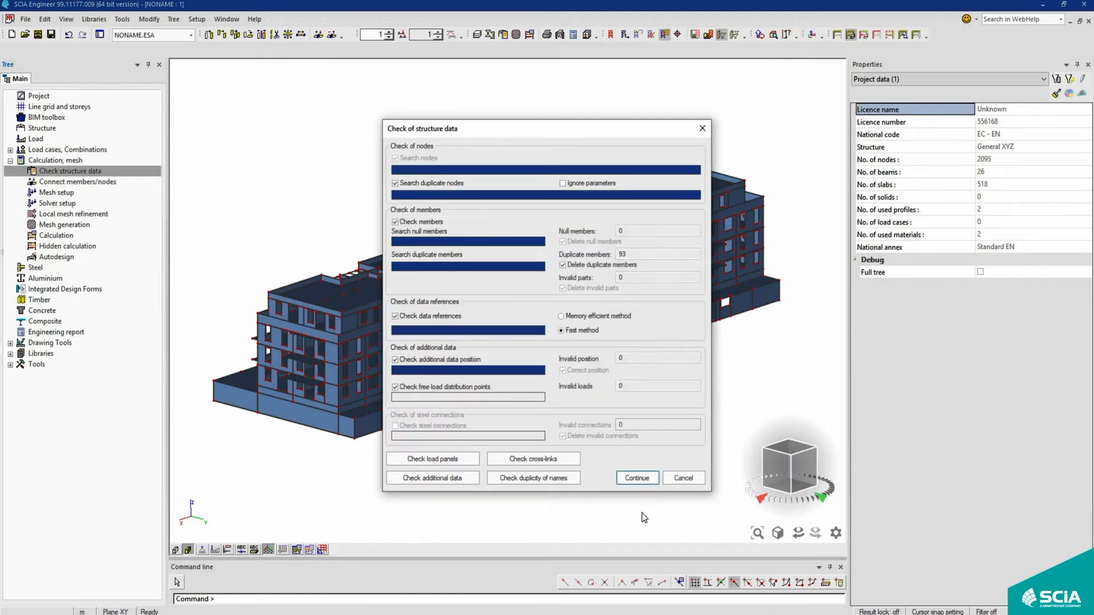
pyautogui.click(638, 478)
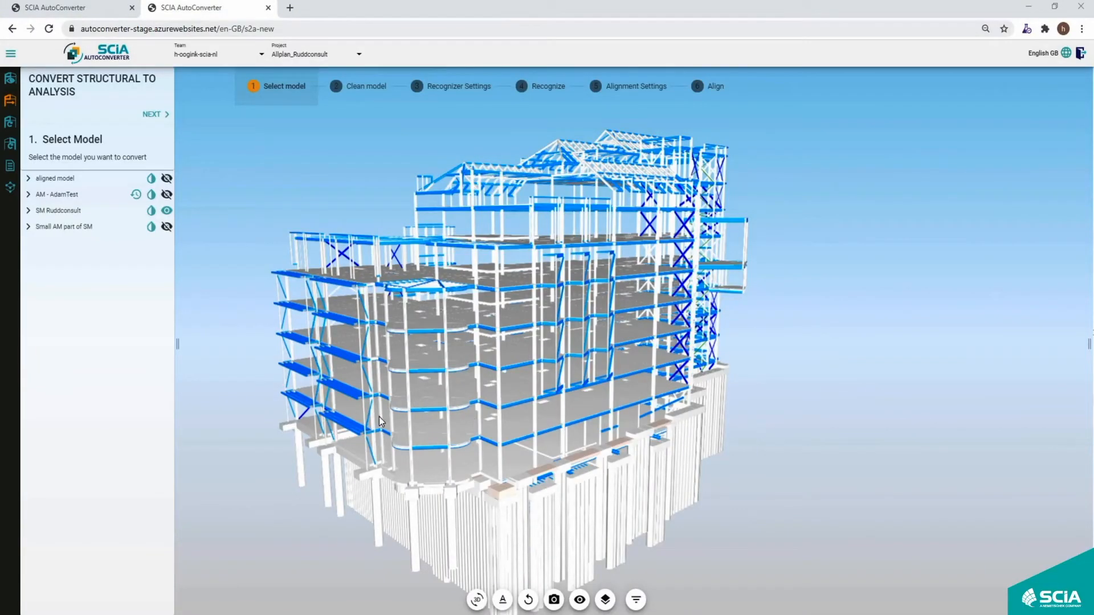
# In SCIA AutoConverter, inspect SM Ruddconsult and clean the model so only the Beam, Member and Column groups are kept.
pyautogui.moveTo(597, 370); pyautogui.dragTo(561, 379)
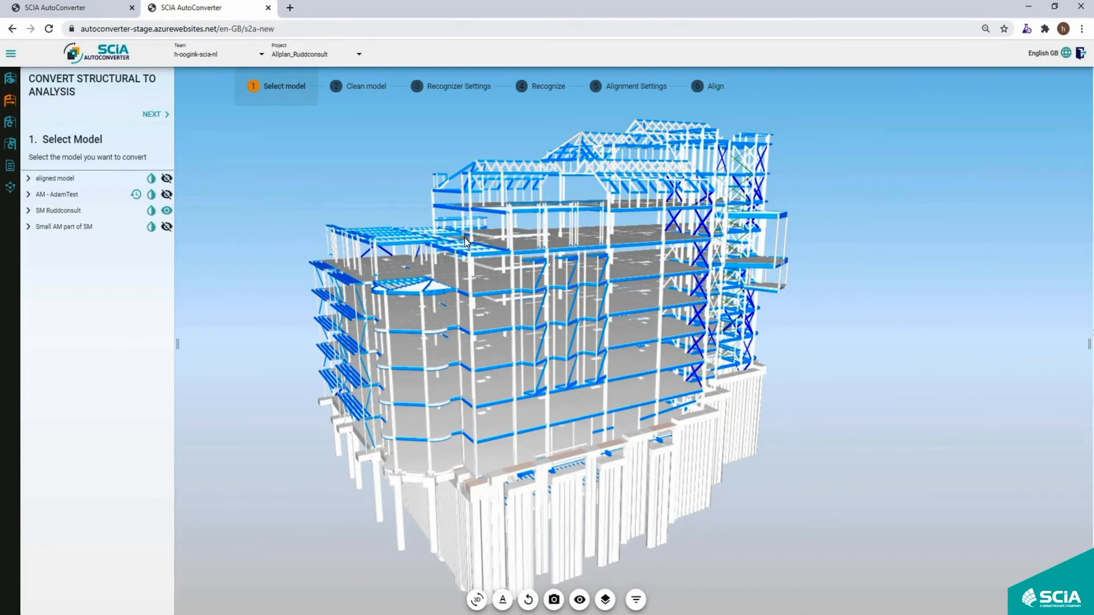
pyautogui.moveTo(539, 284); pyautogui.dragTo(538, 292)
pyautogui.moveTo(539, 292); pyautogui.dragTo(535, 288, button='middle')
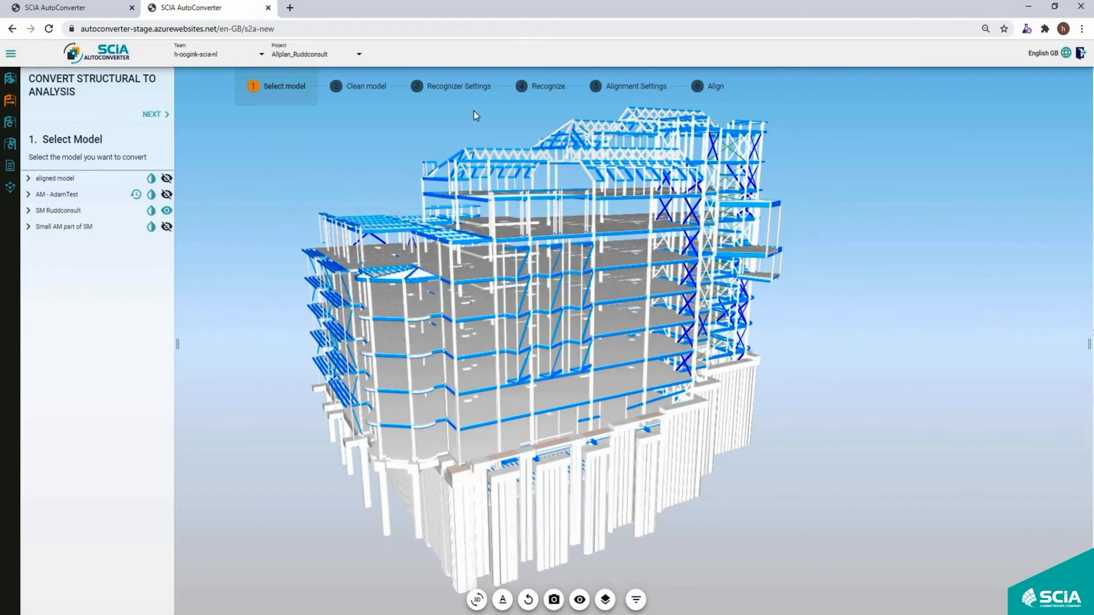
pyautogui.click(376, 87)
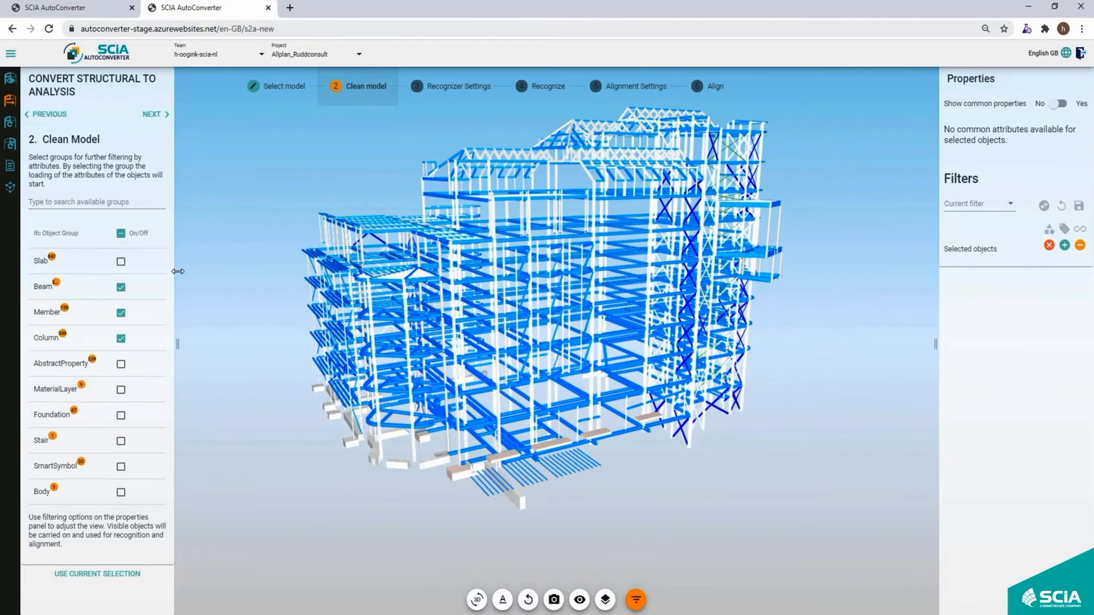
pyautogui.click(122, 263)
pyautogui.click(123, 263)
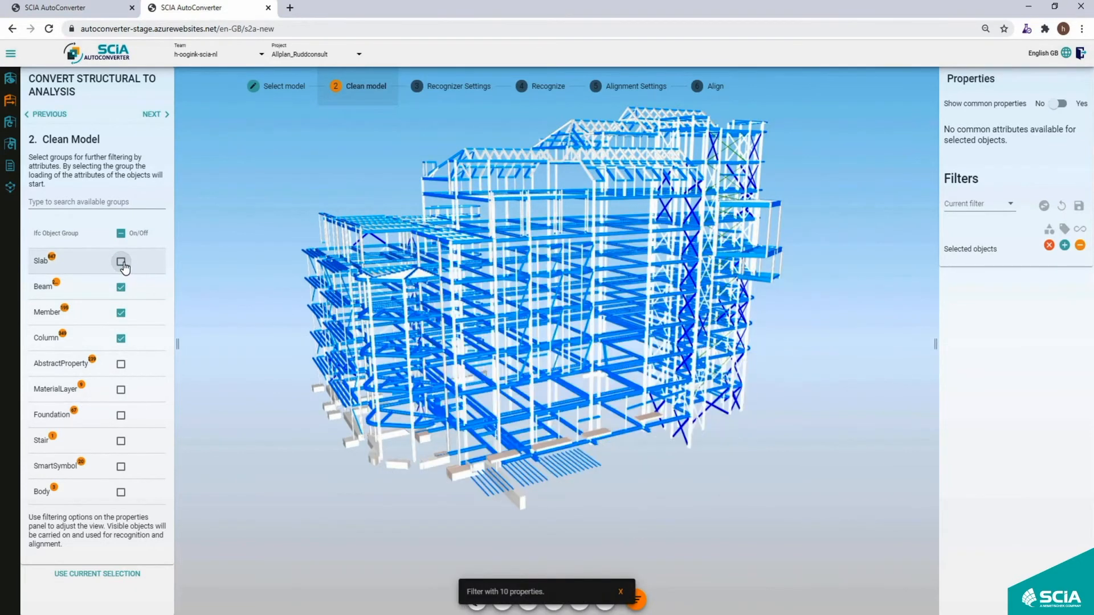
pyautogui.moveTo(346, 349); pyautogui.dragTo(309, 195)
# In the recognizer settings, open the Cross-sections category and review the CSS mapping of original to Bimplus profiles.
pyautogui.click(439, 89)
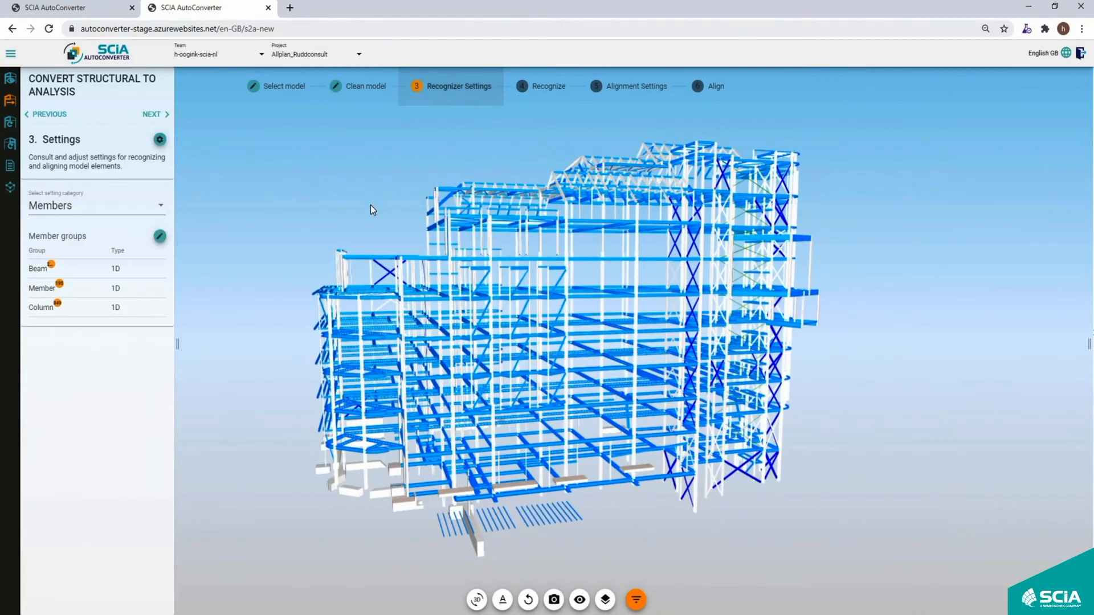
pyautogui.click(76, 208)
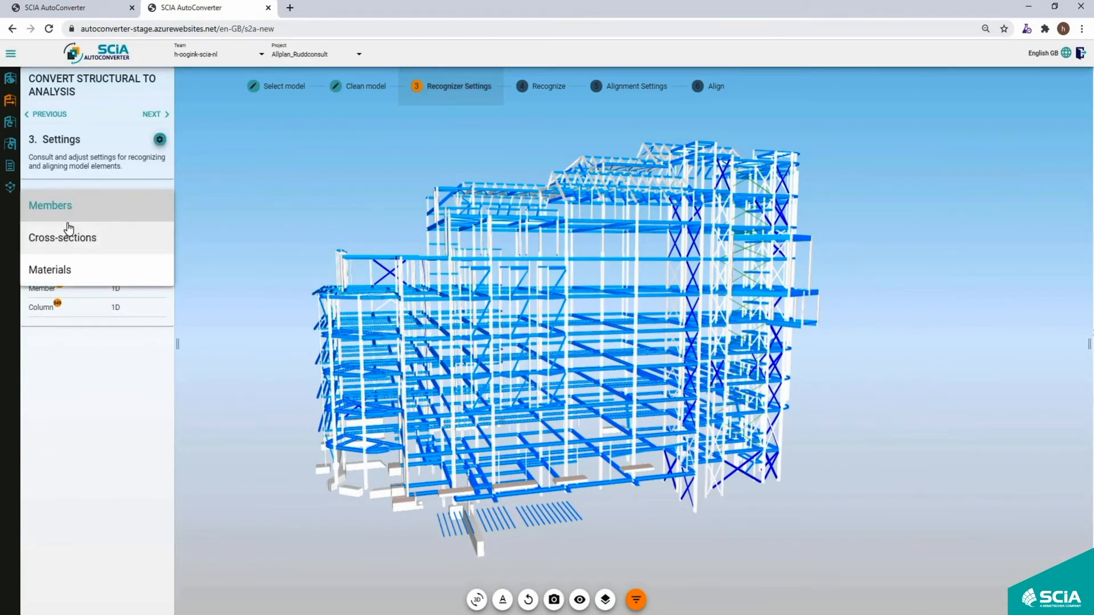
pyautogui.click(67, 246)
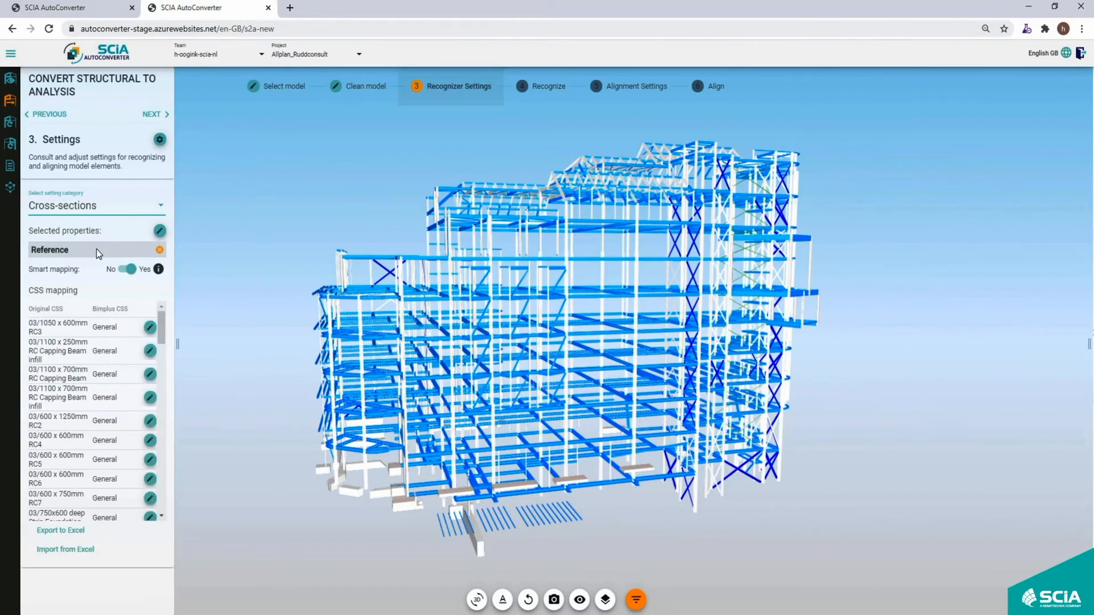
pyautogui.moveTo(177, 346); pyautogui.dragTo(231, 438)
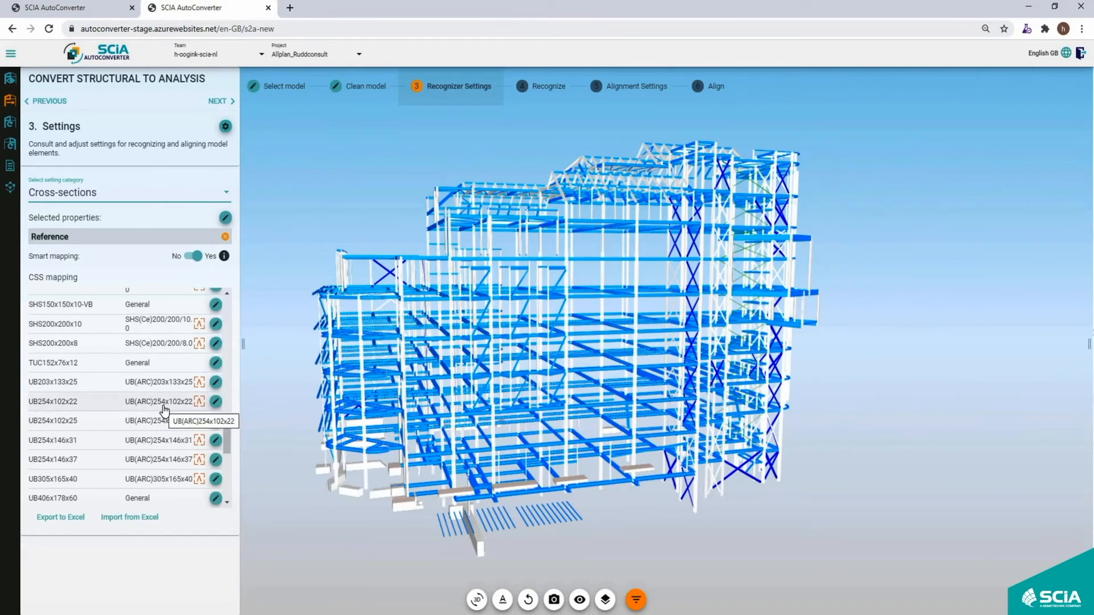
pyautogui.scroll(4, 167, 377)
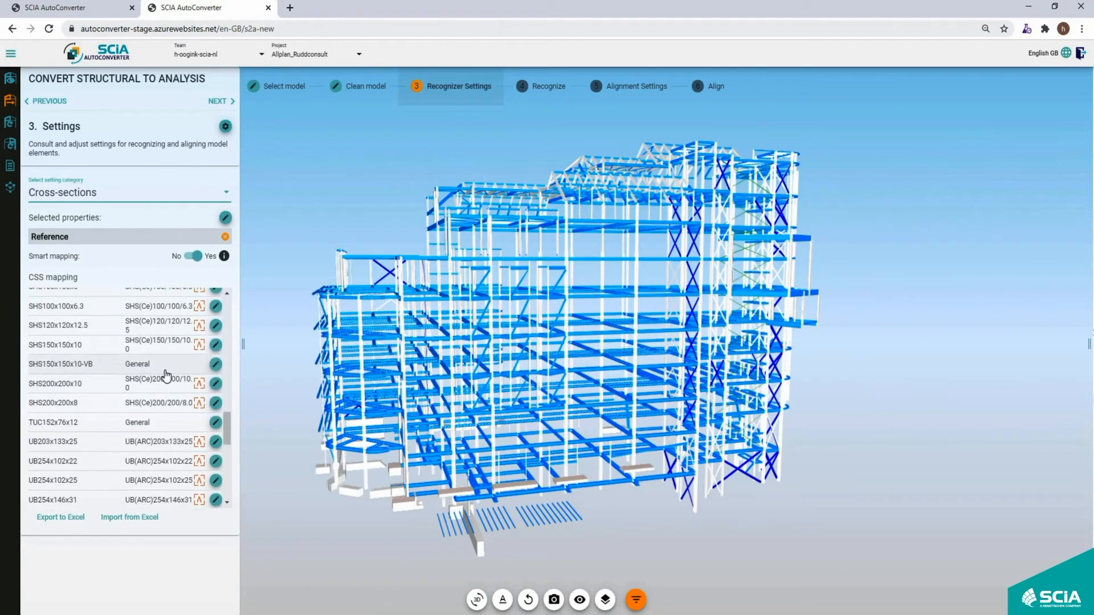
pyautogui.scroll(3, 166, 376)
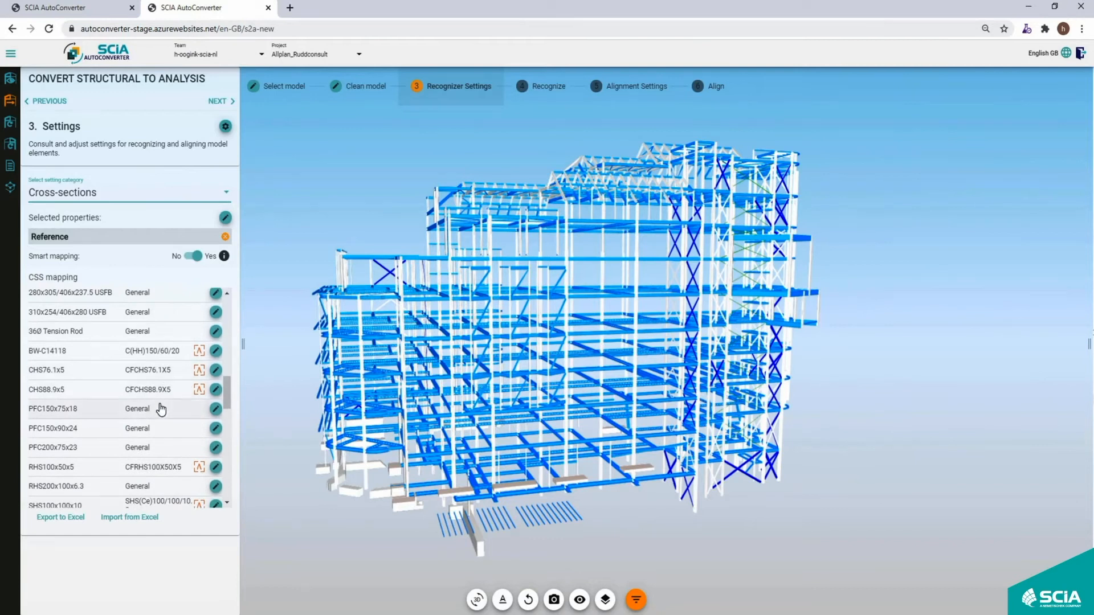
# View the cross-section types available for mapping 310x254/406x280 USFB and close the selection without choosing one.
pyautogui.click(216, 313)
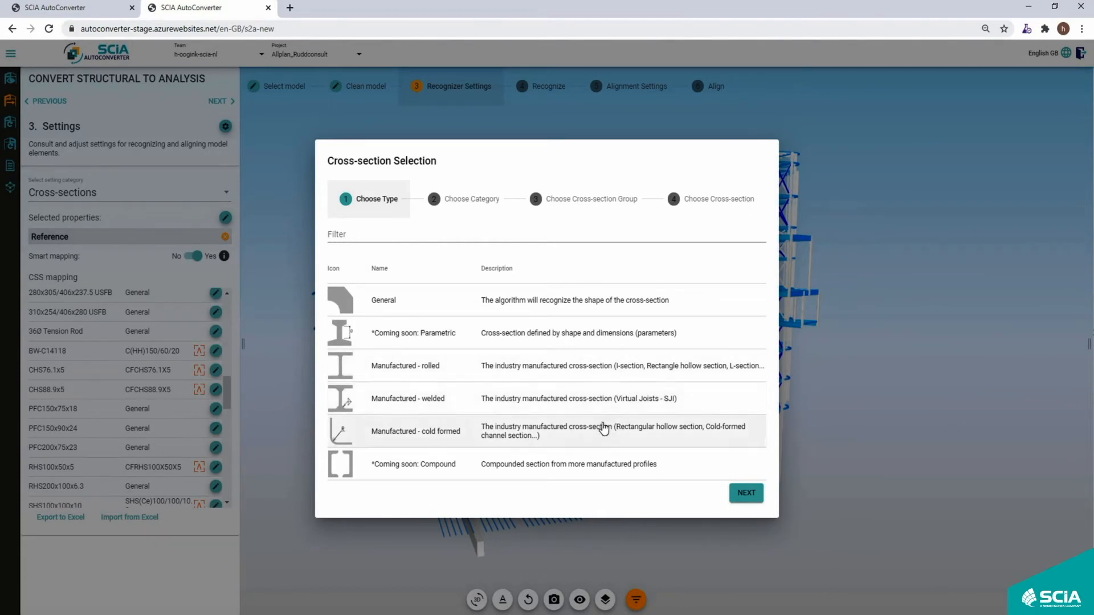
pyautogui.click(860, 383)
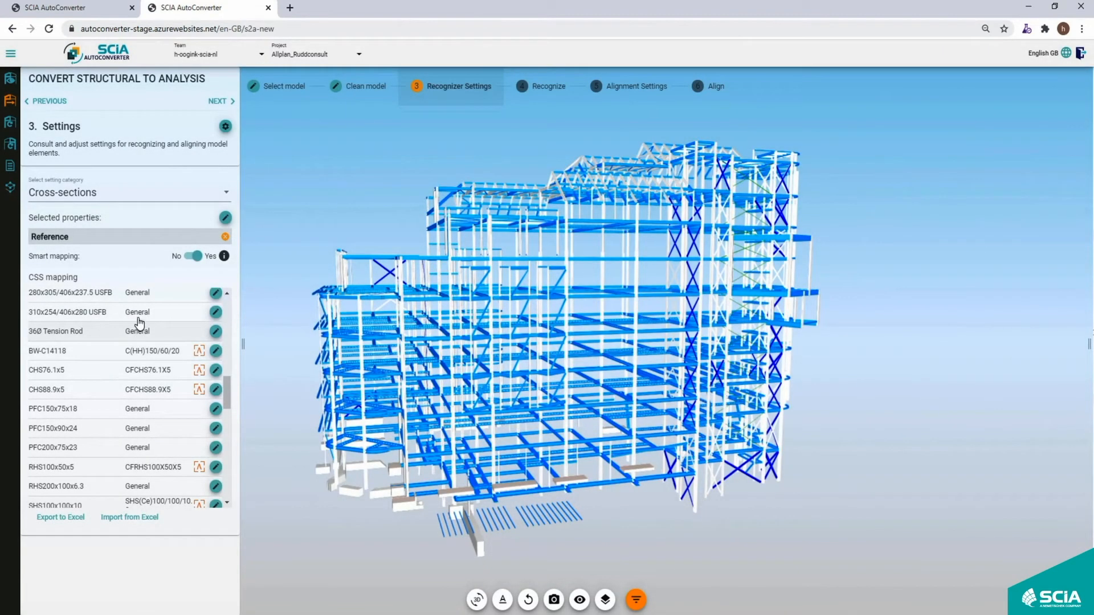
pyautogui.moveTo(422, 349); pyautogui.dragTo(404, 339)
pyautogui.moveTo(470, 352)
pyautogui.mouseDown()
pyautogui.moveTo(497, 349)
pyautogui.moveTo(460, 348)
pyautogui.mouseUp()
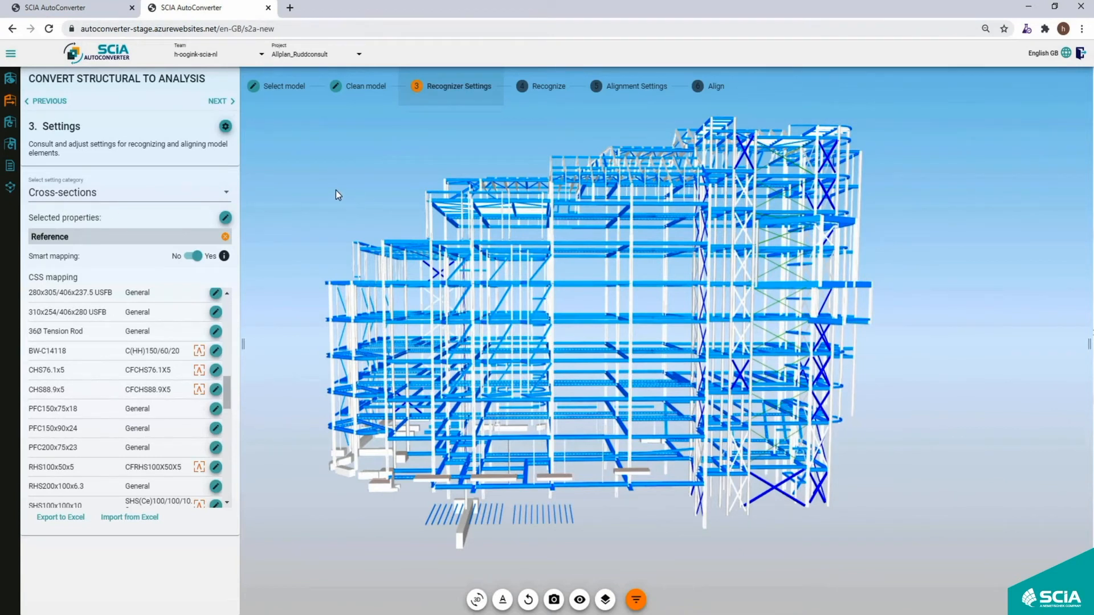
# Select the members of the upper storeys of SM Ruddconsult and recognize them as analysis elements.
pyautogui.click(545, 86)
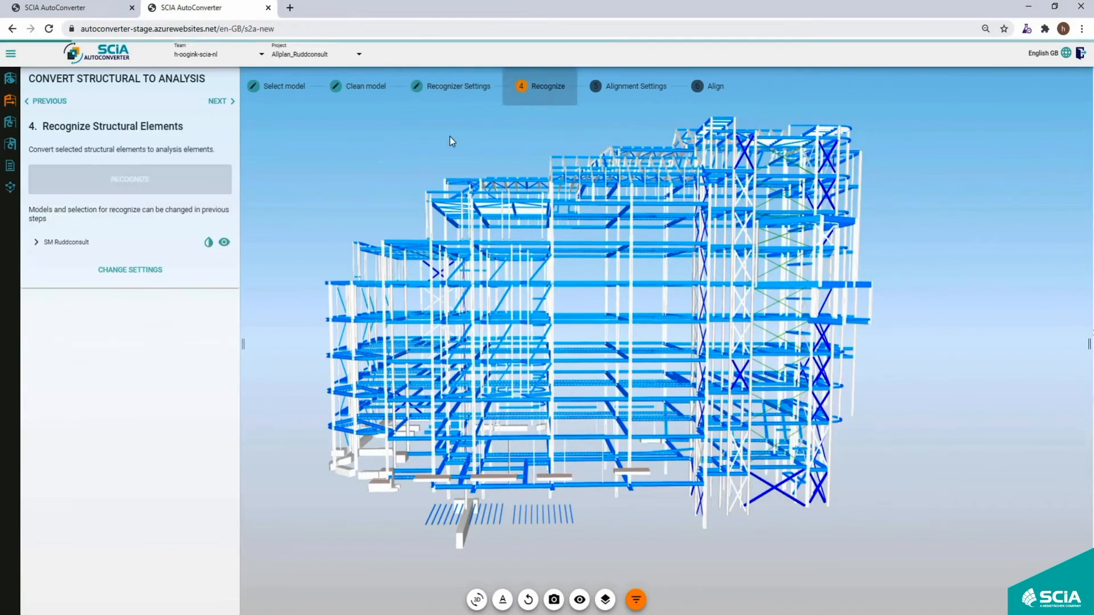
pyautogui.moveTo(438, 272); pyautogui.dragTo(500, 306)
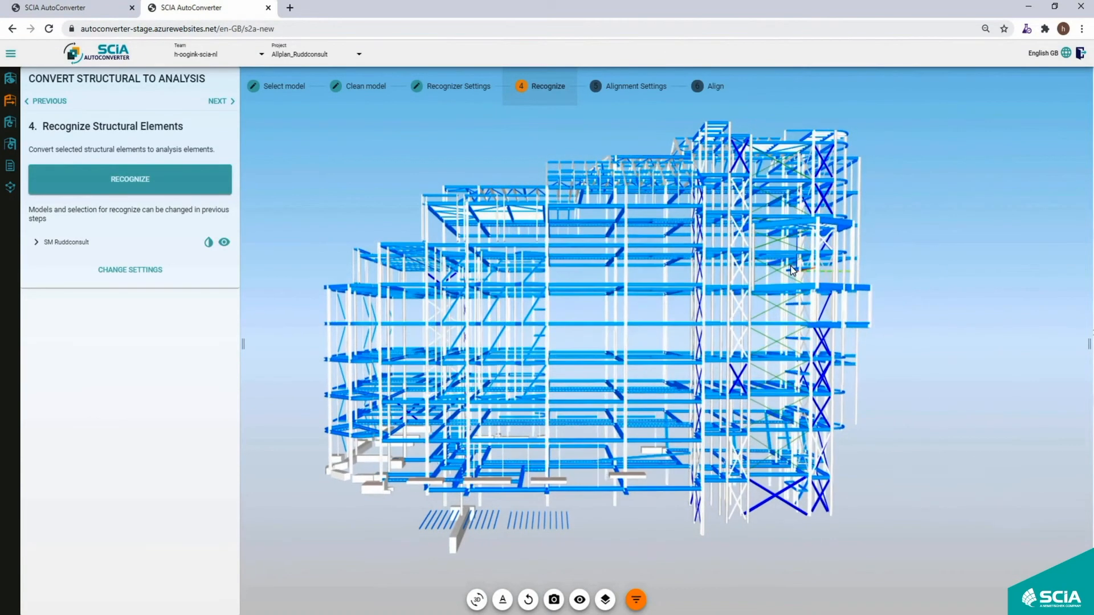
pyautogui.moveTo(917, 95); pyautogui.dragTo(300, 377)
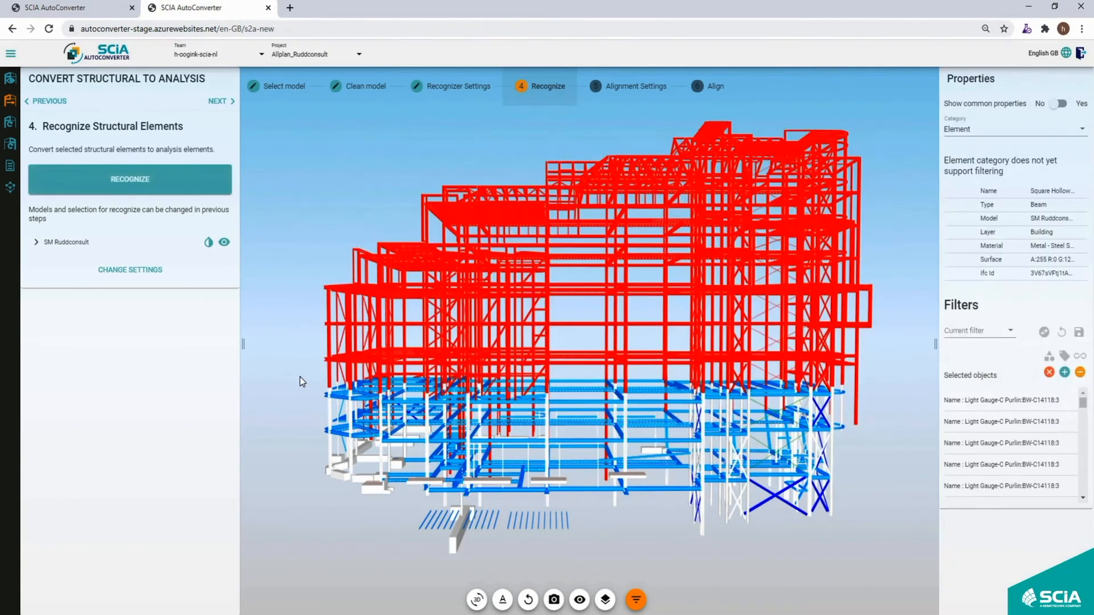
pyautogui.moveTo(324, 297); pyautogui.dragTo(335, 310)
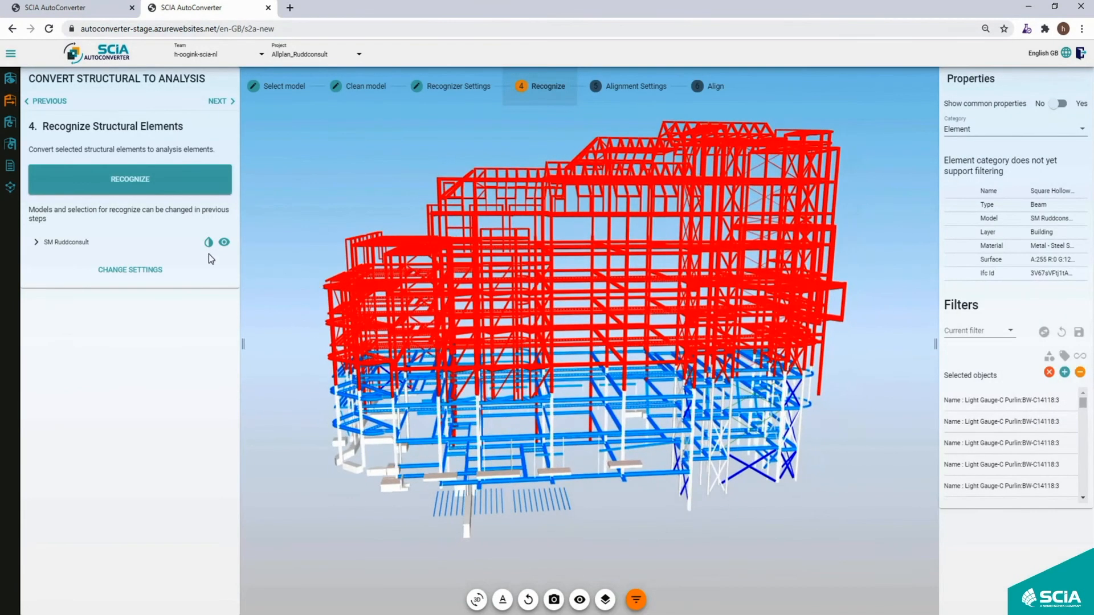
pyautogui.click(106, 185)
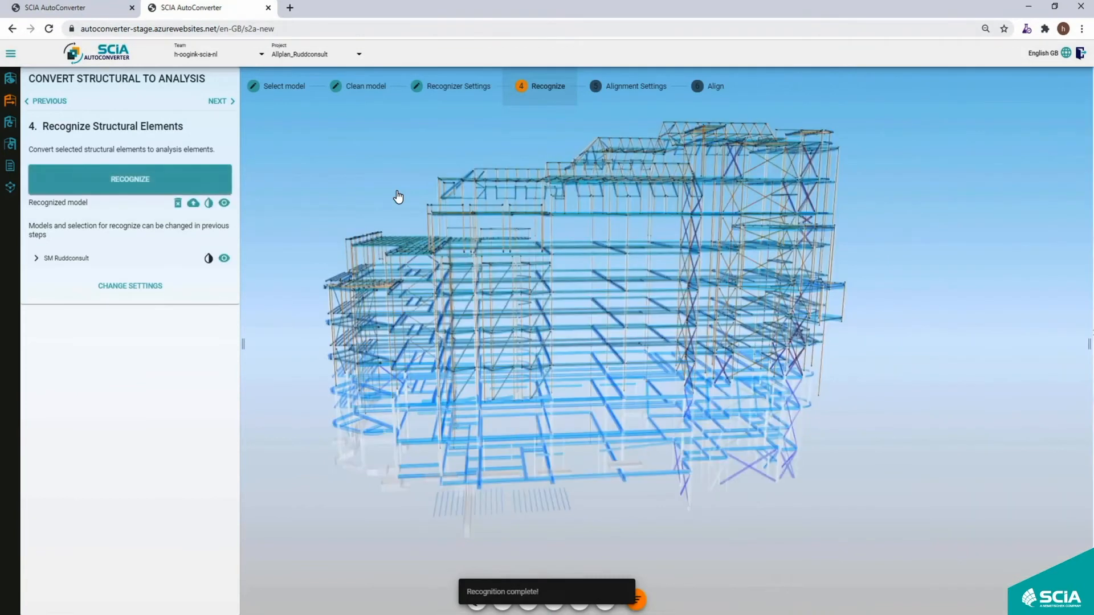
# Check the recognized members of SM Ruddconsult up close and align the recognized analysis elements.
pyautogui.scroll(2, 549, 319)
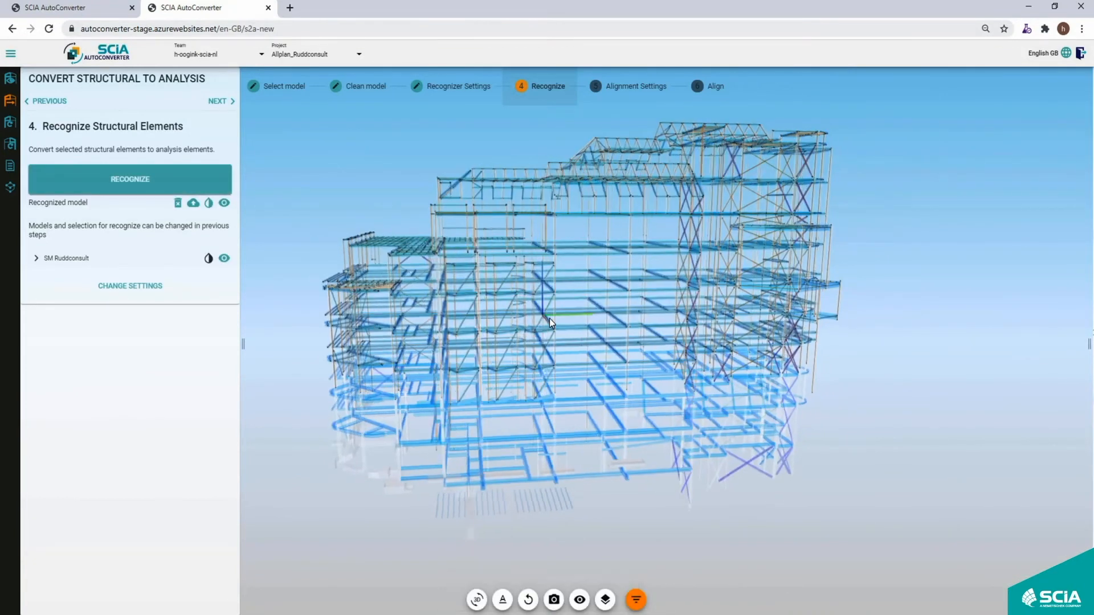
pyautogui.scroll(5, 549, 319)
pyautogui.scroll(5, 549, 322)
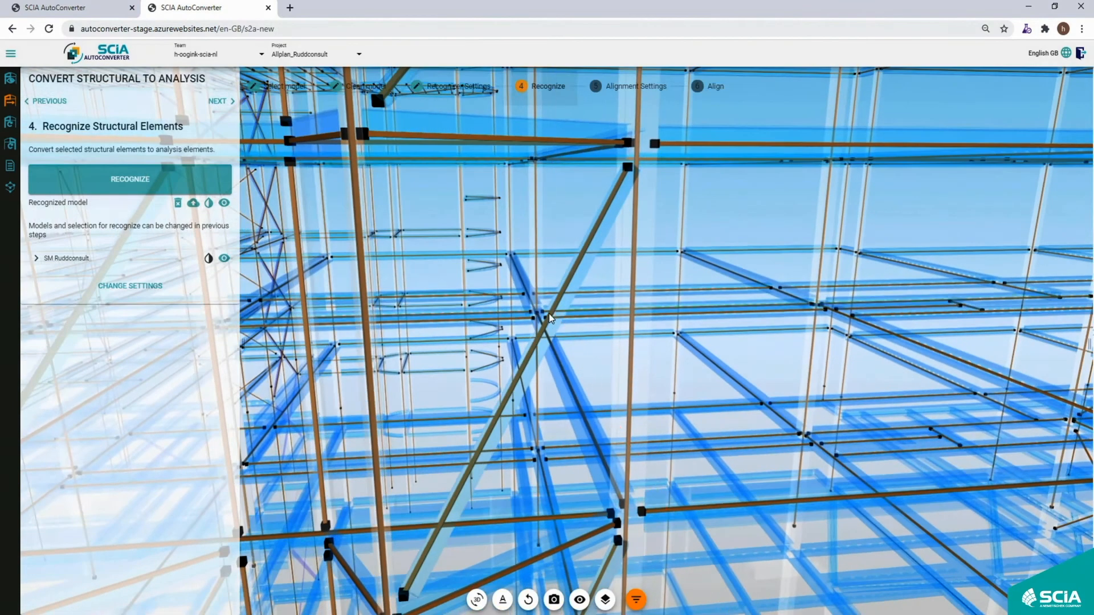
pyautogui.scroll(-10, 540, 347)
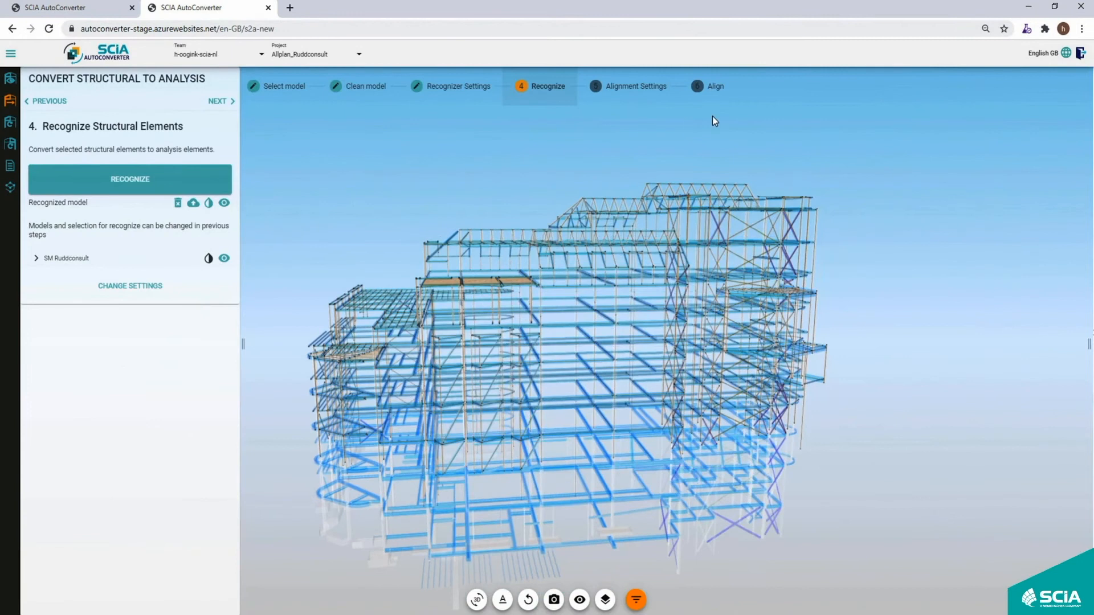
pyautogui.click(713, 88)
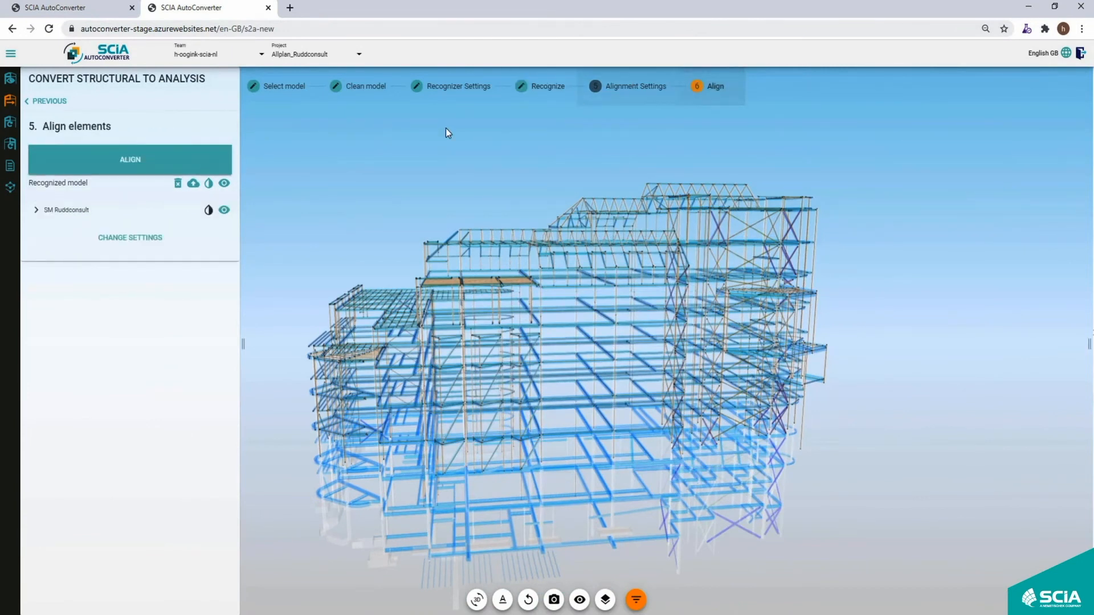
pyautogui.click(165, 163)
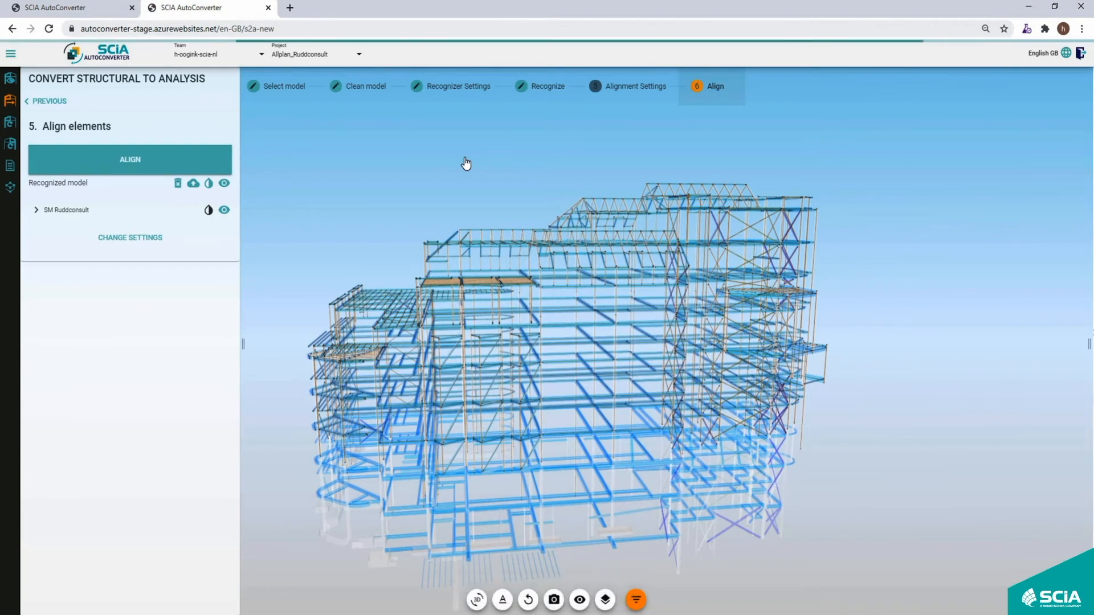
# Hide the recognized model and SM Ruddconsult, and examine the nodes and member connections of the aligned model.
pyautogui.scroll(5, 613, 287)
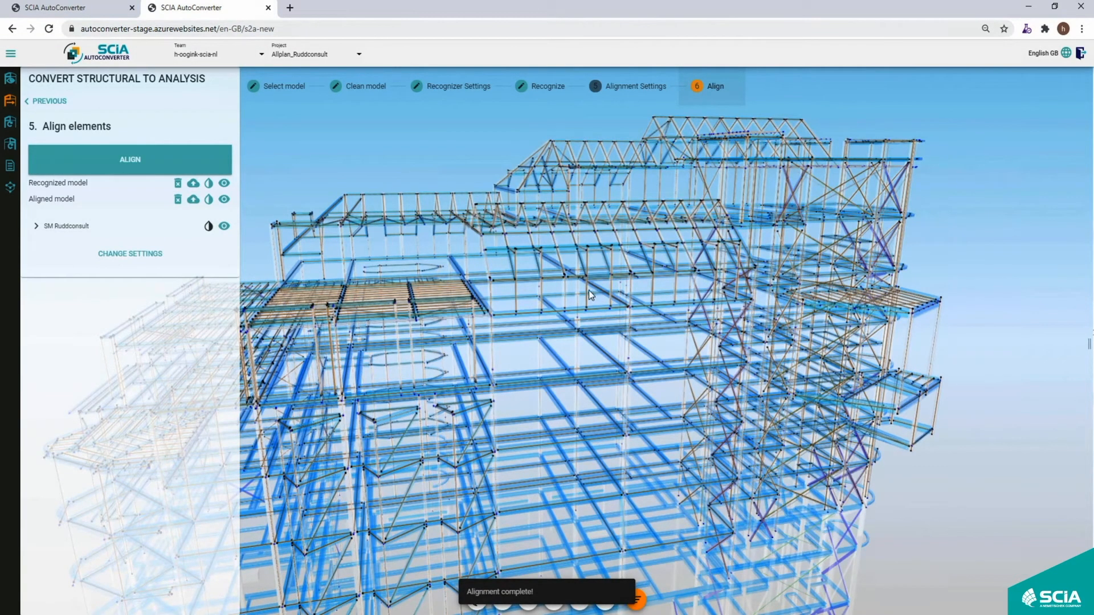
pyautogui.click(224, 183)
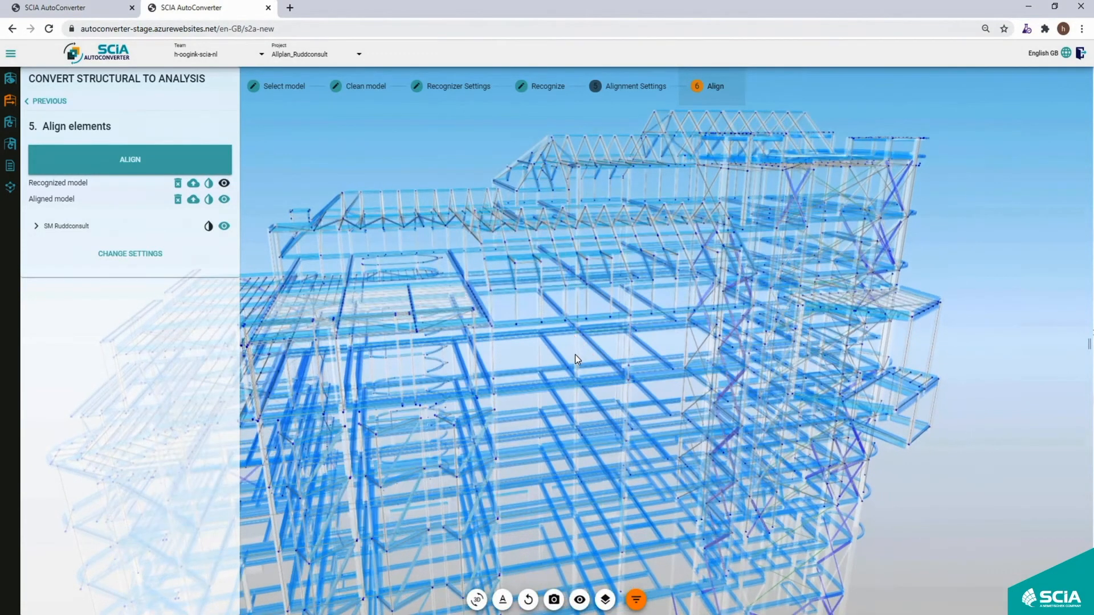
pyautogui.moveTo(575, 354); pyautogui.dragTo(566, 354, button='middle')
pyautogui.click(223, 227)
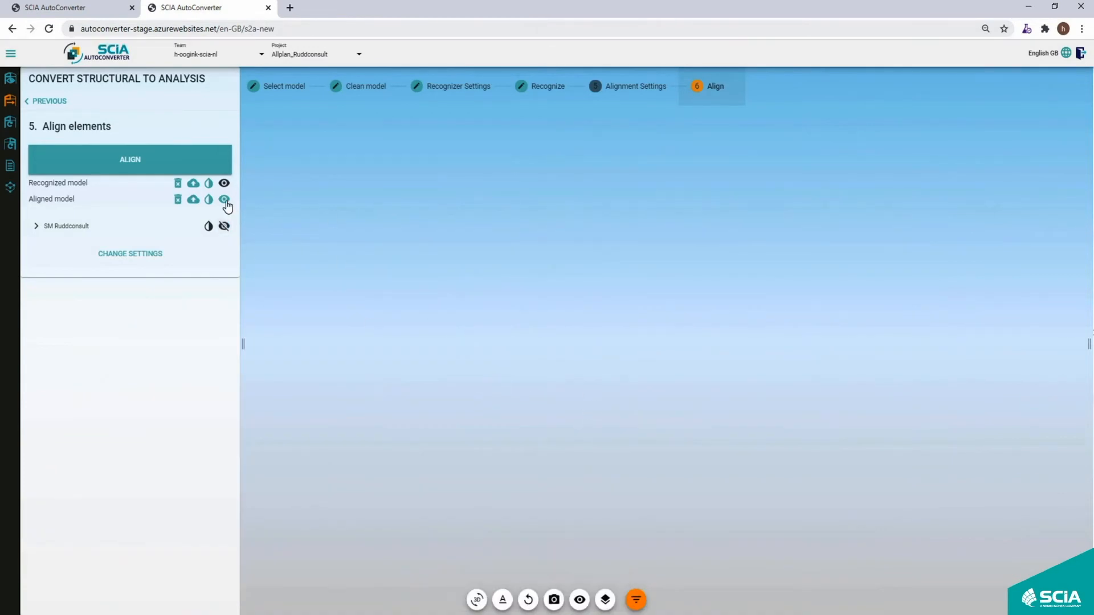
pyautogui.click(225, 200)
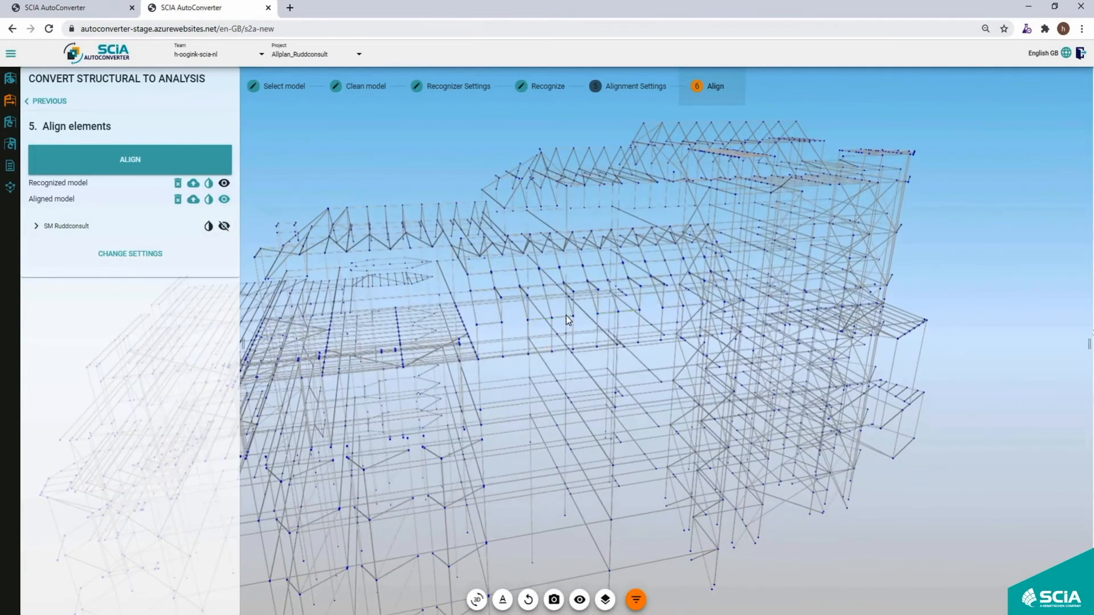
pyautogui.scroll(3, 583, 292)
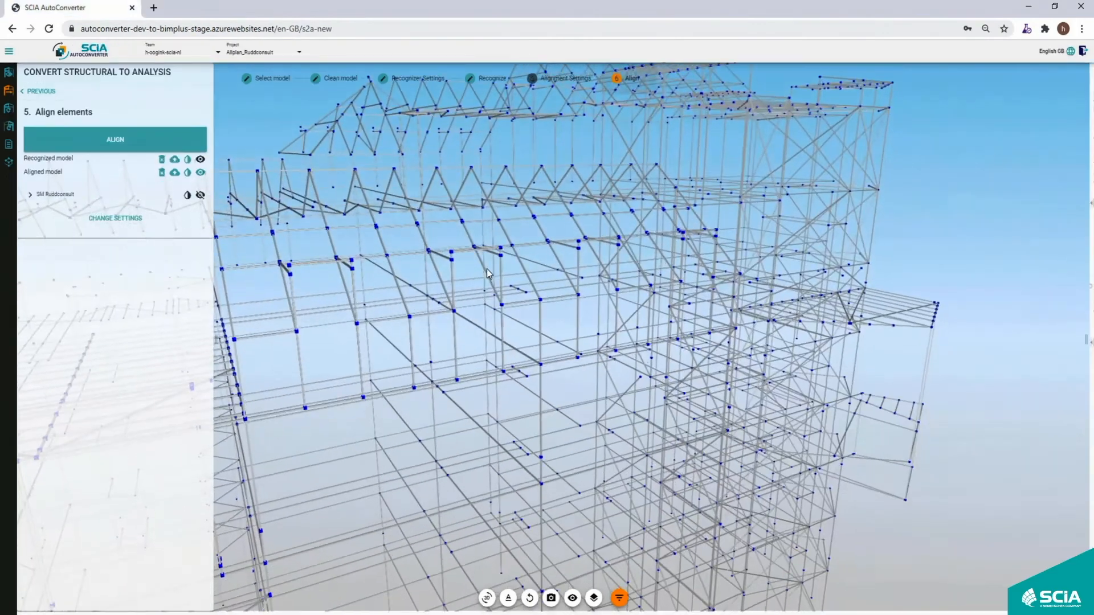
pyautogui.scroll(2, 498, 251)
pyautogui.scroll(-5, 500, 251)
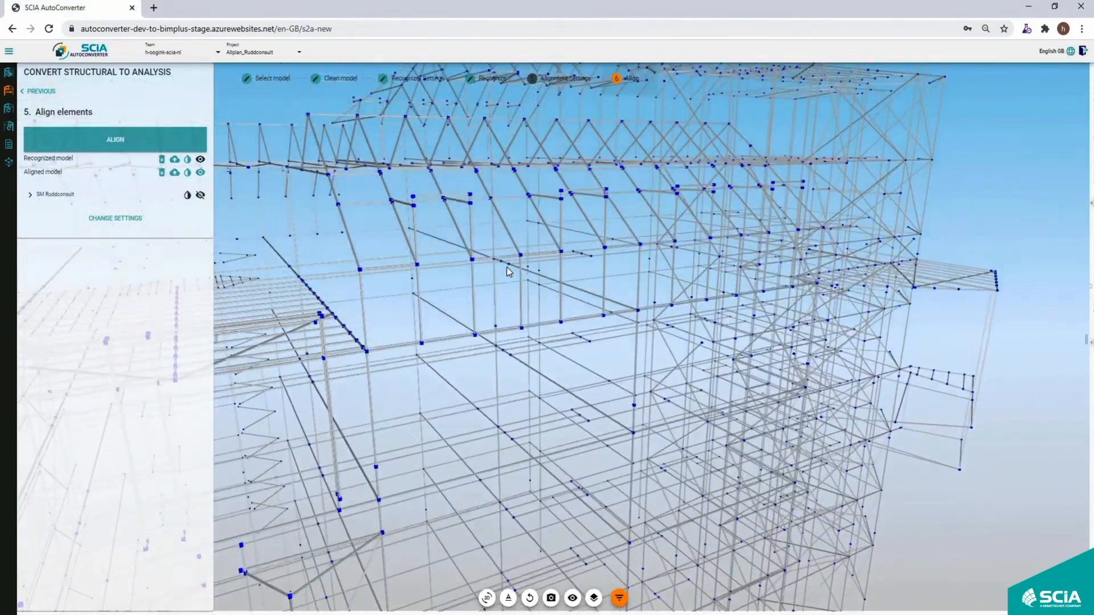
pyautogui.moveTo(477, 308); pyautogui.dragTo(463, 319, button='middle')
pyautogui.moveTo(464, 320); pyautogui.dragTo(503, 272)
pyautogui.scroll(6, 502, 274)
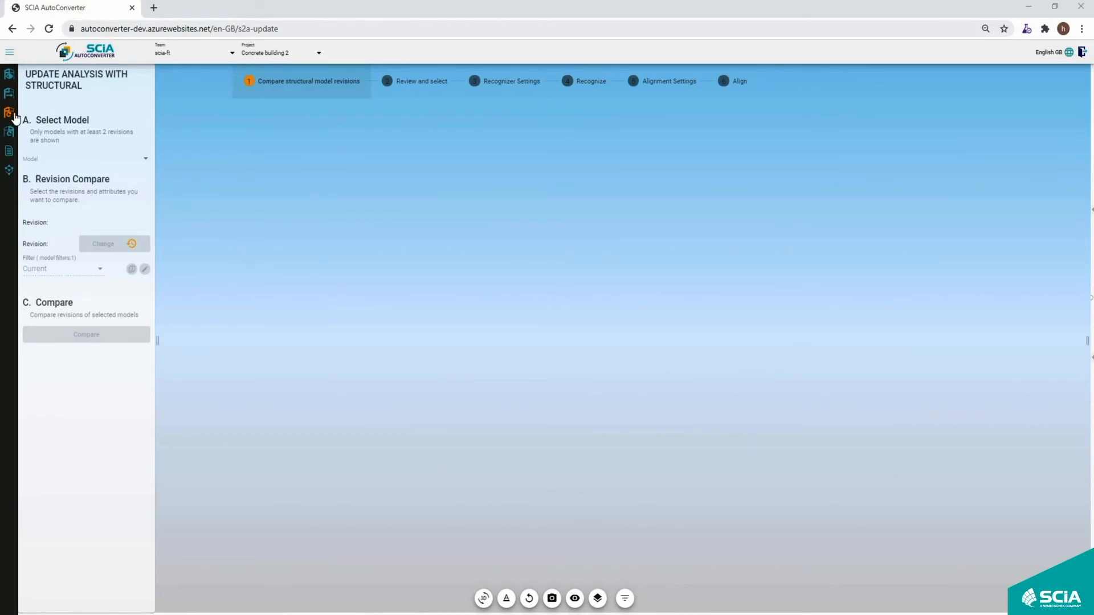
# Select Concrete building SM for the analysis update and compare its revision 2 with revision 1.
pyautogui.click(54, 160)
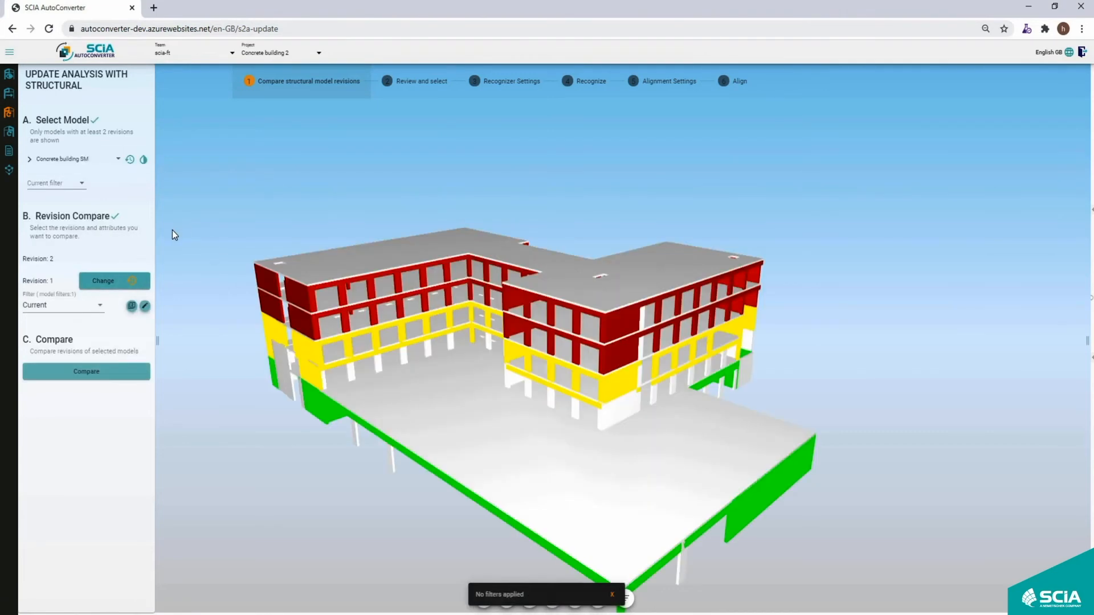
pyautogui.moveTo(470, 316); pyautogui.dragTo(500, 288)
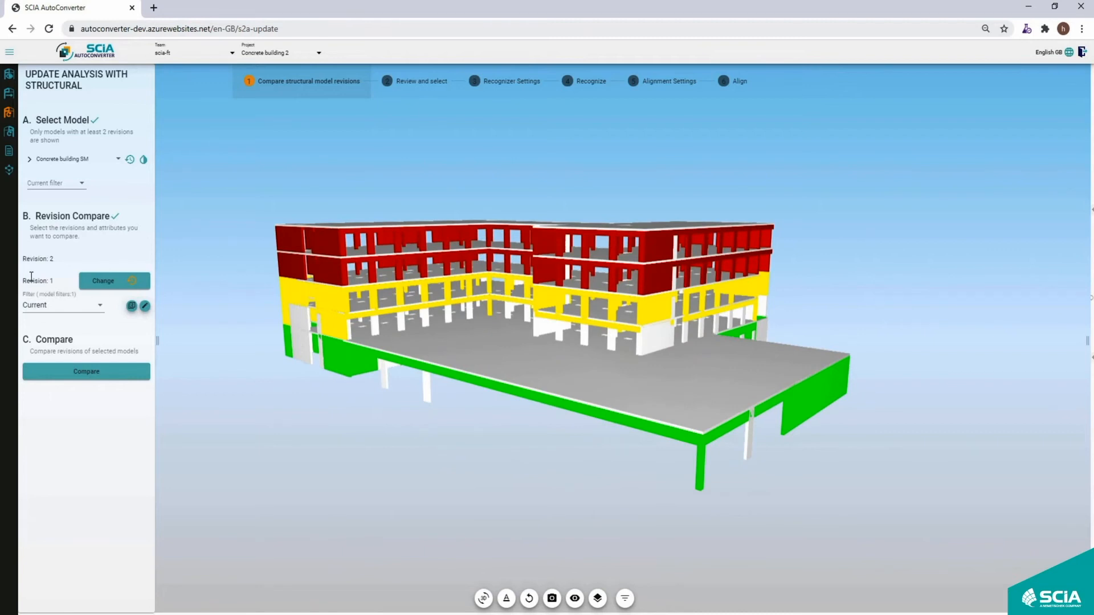
pyautogui.click(131, 371)
# Review the new, deleted and modified objects of Concrete building SM, and view the changes with and without the rest of the building.
pyautogui.moveTo(504, 379); pyautogui.dragTo(570, 227)
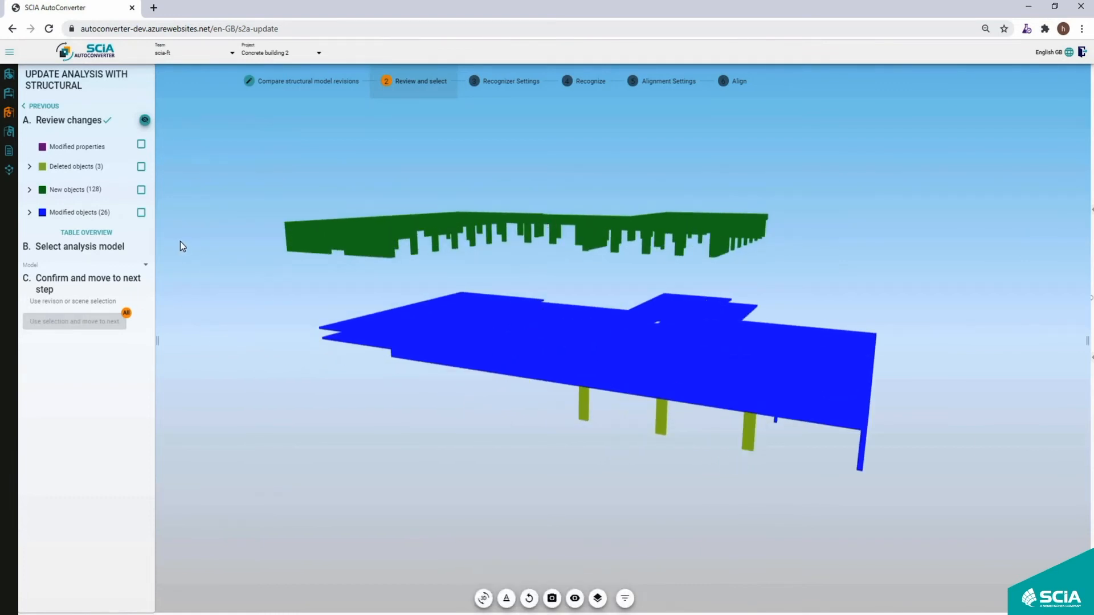
pyautogui.click(141, 191)
pyautogui.click(141, 190)
pyautogui.click(141, 168)
pyautogui.click(142, 167)
pyautogui.click(141, 213)
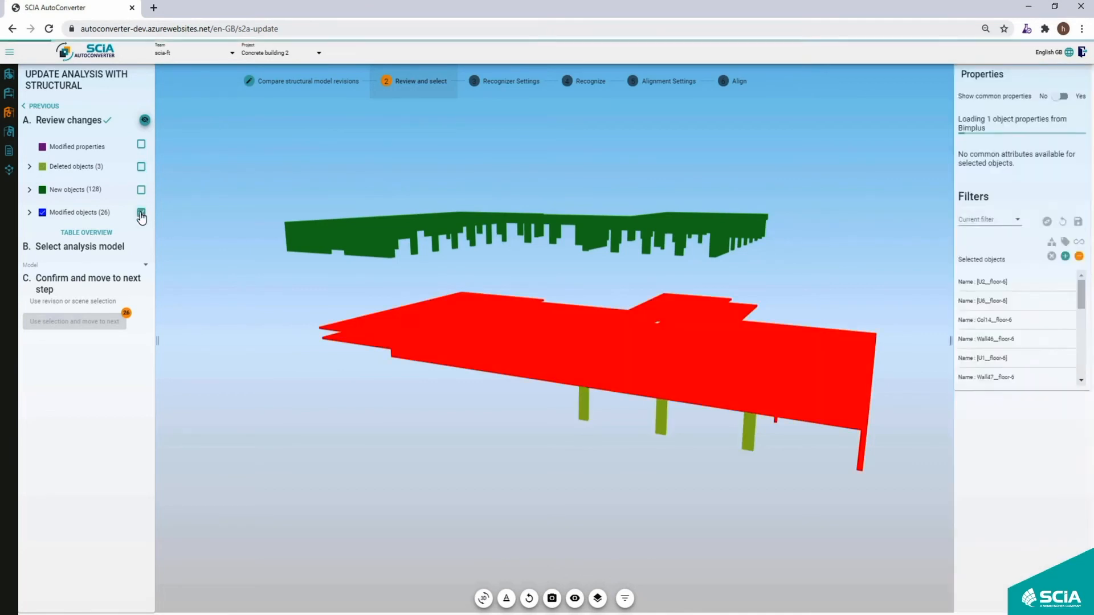
pyautogui.click(141, 213)
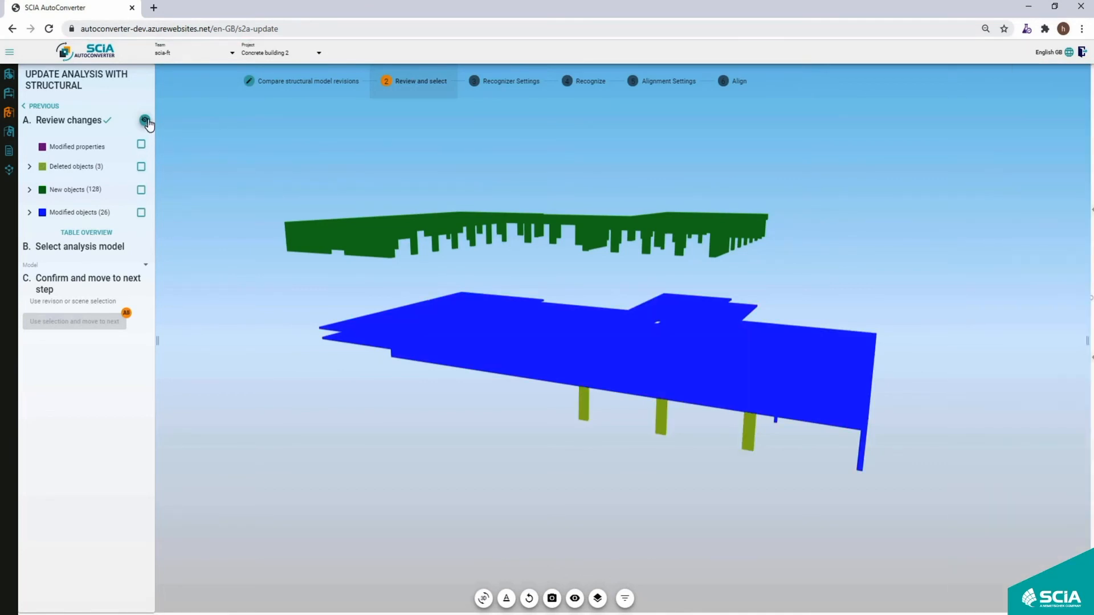
pyautogui.click(146, 121)
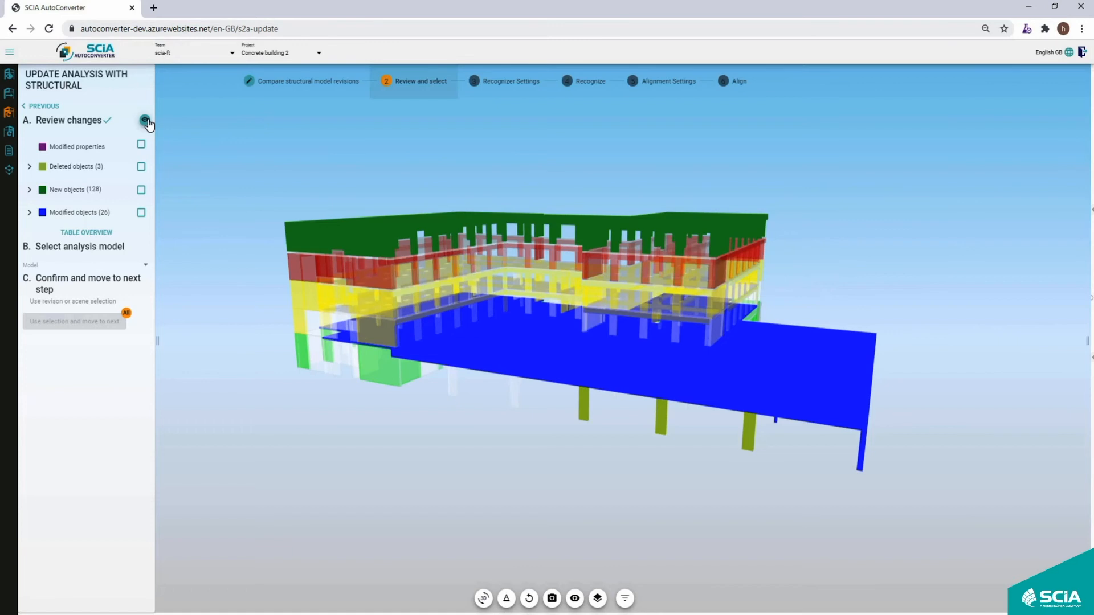
pyautogui.click(145, 121)
# Choose Analysis model as the model to update and recognize all changed structural elements.
pyautogui.click(61, 266)
pyautogui.click(51, 273)
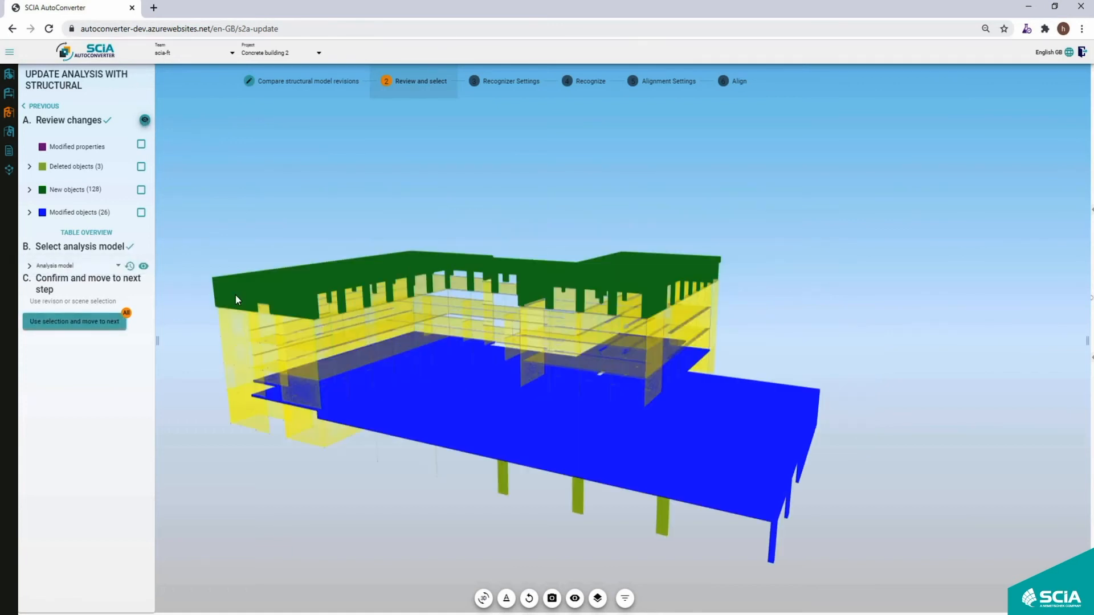
pyautogui.click(81, 322)
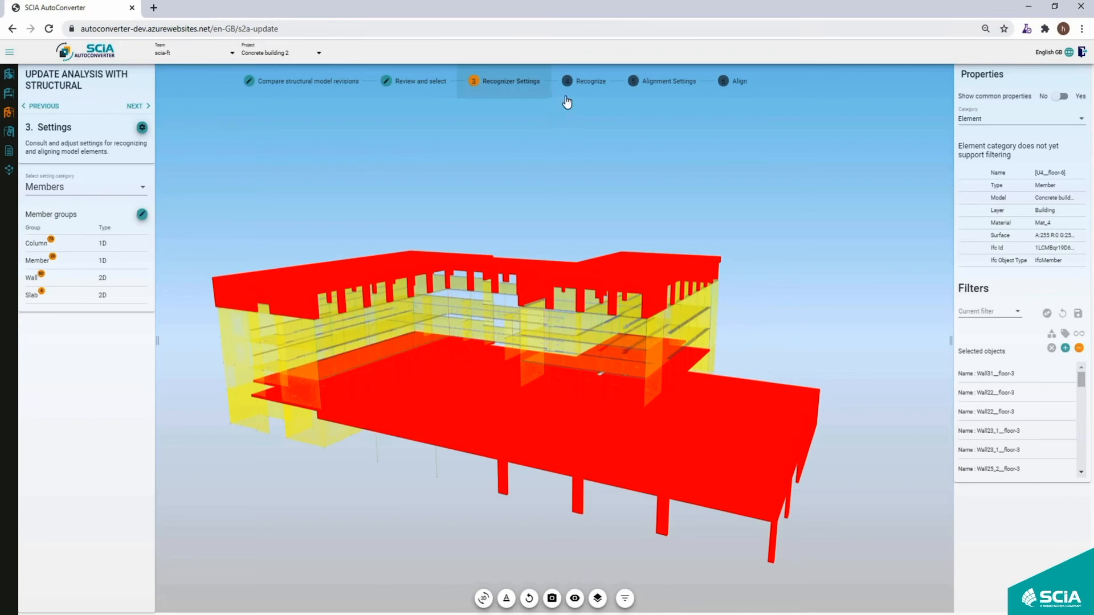
pyautogui.click(588, 81)
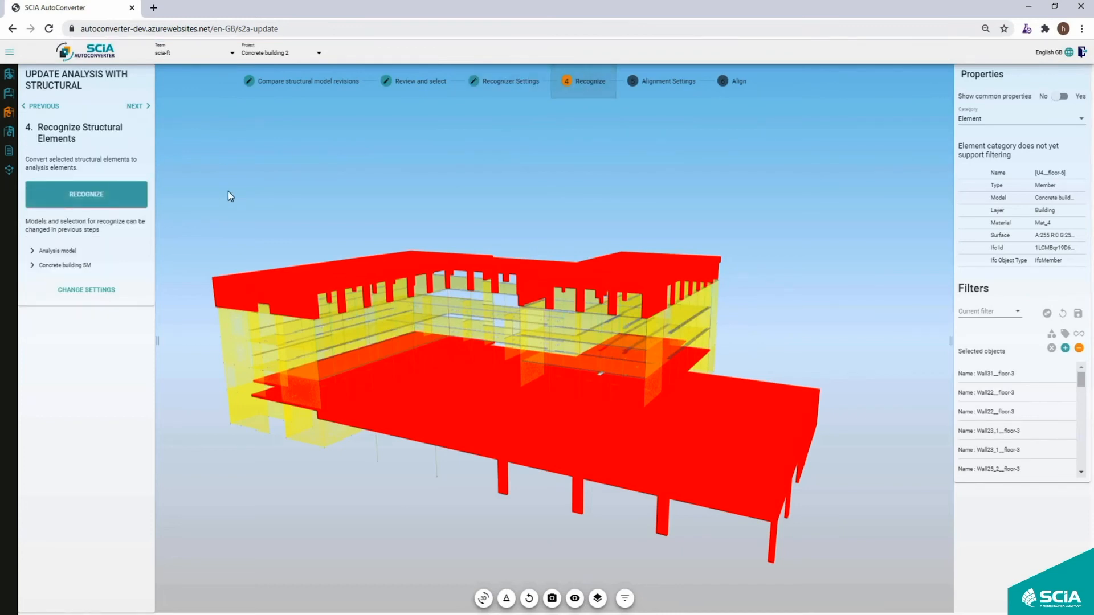
pyautogui.click(91, 196)
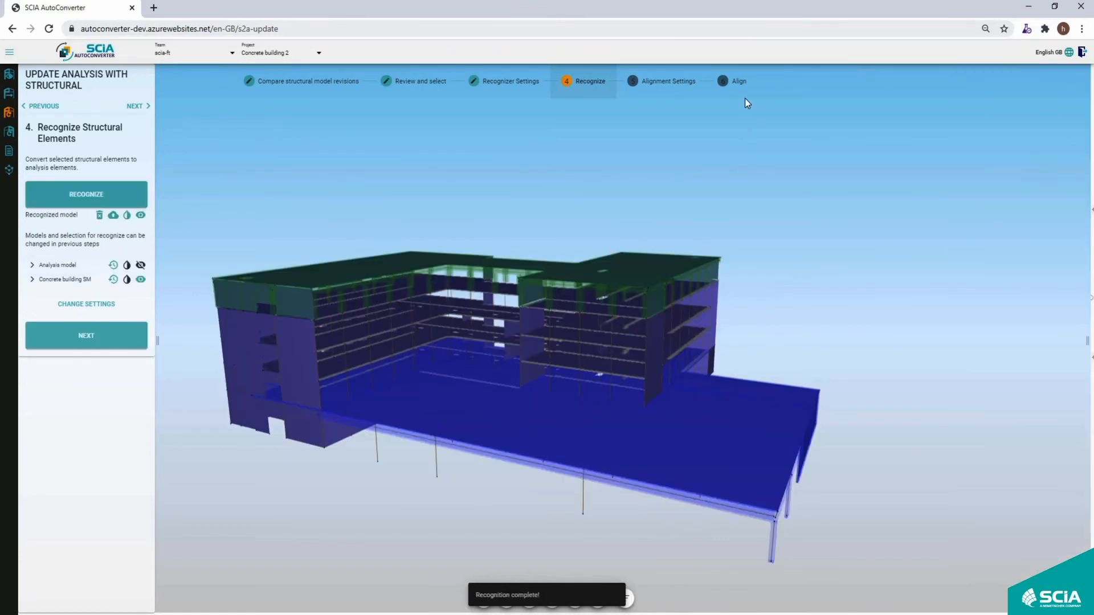
# Align the recognized elements of the concrete building and hide the recognized and structural models to inspect the updated analysis model.
pyautogui.click(738, 82)
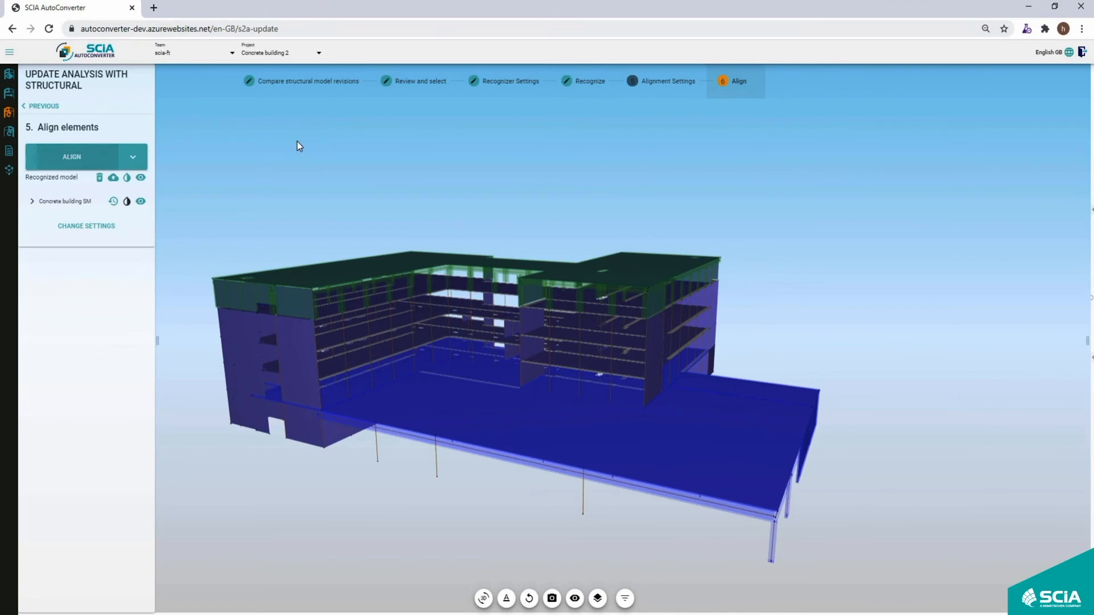
pyautogui.click(140, 177)
pyautogui.click(141, 216)
pyautogui.moveTo(373, 311); pyautogui.dragTo(531, 289)
pyautogui.moveTo(580, 333); pyautogui.dragTo(571, 330)
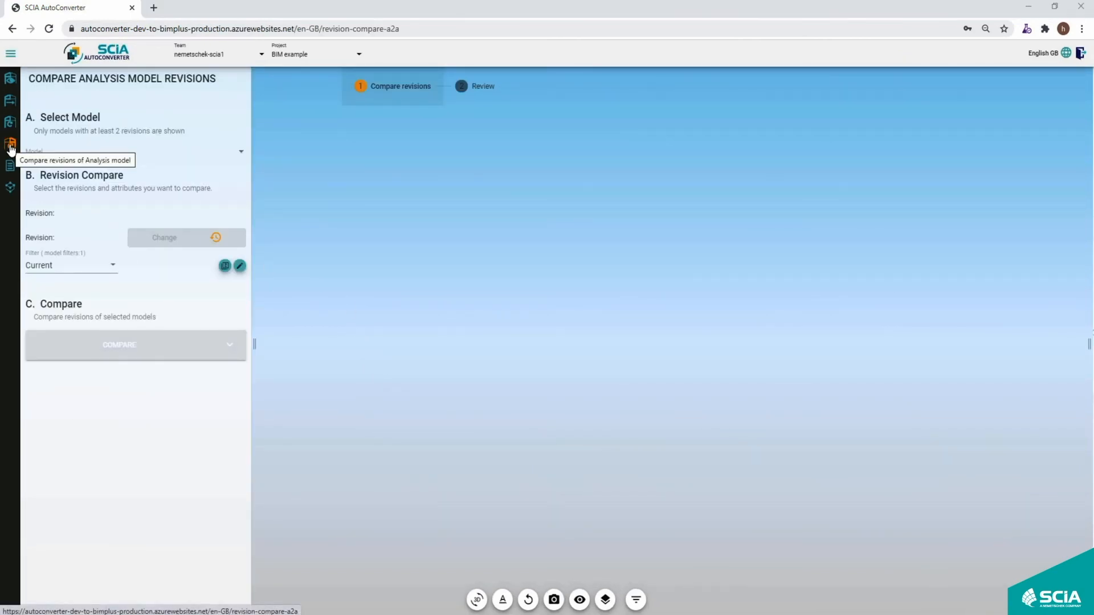
# Compare revision 3 of Analysis model 08-07-2020 with revision 1 using the Compare for update option.
pyautogui.click(34, 155)
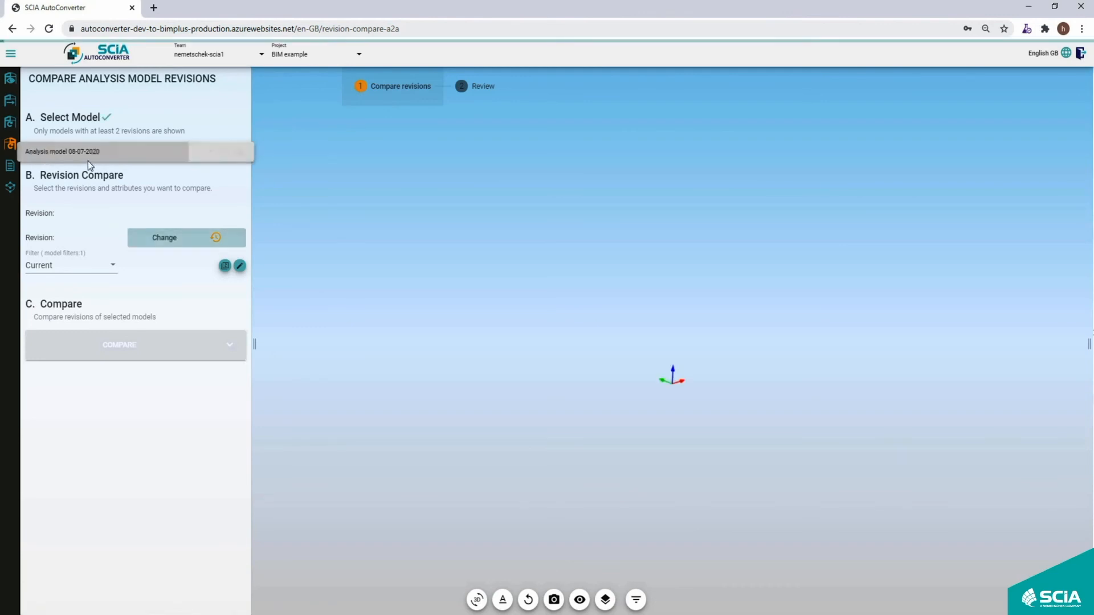
pyautogui.click(46, 153)
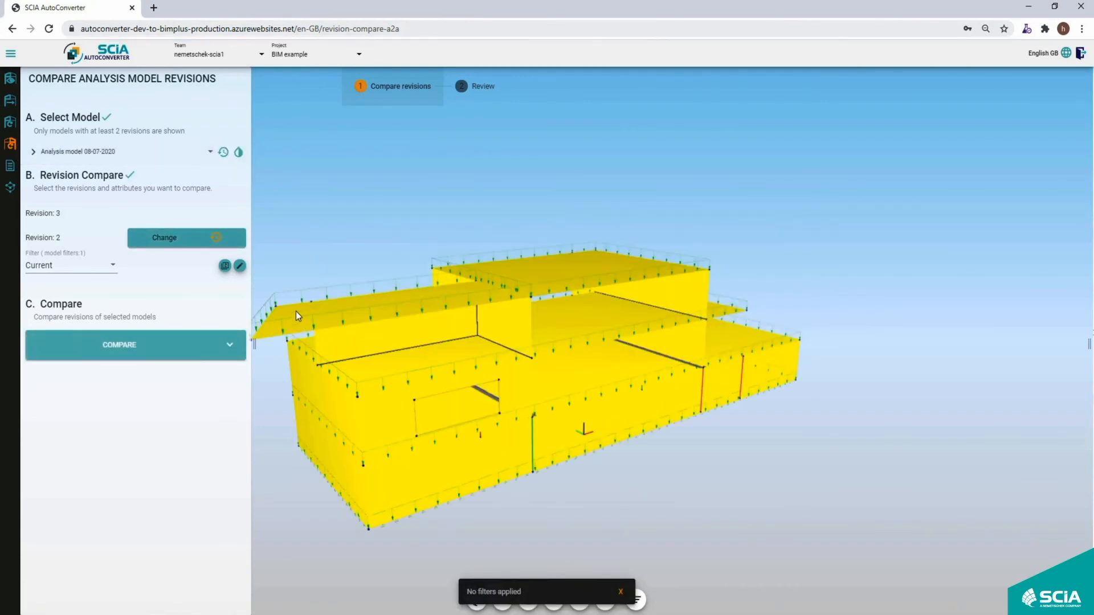
pyautogui.click(164, 243)
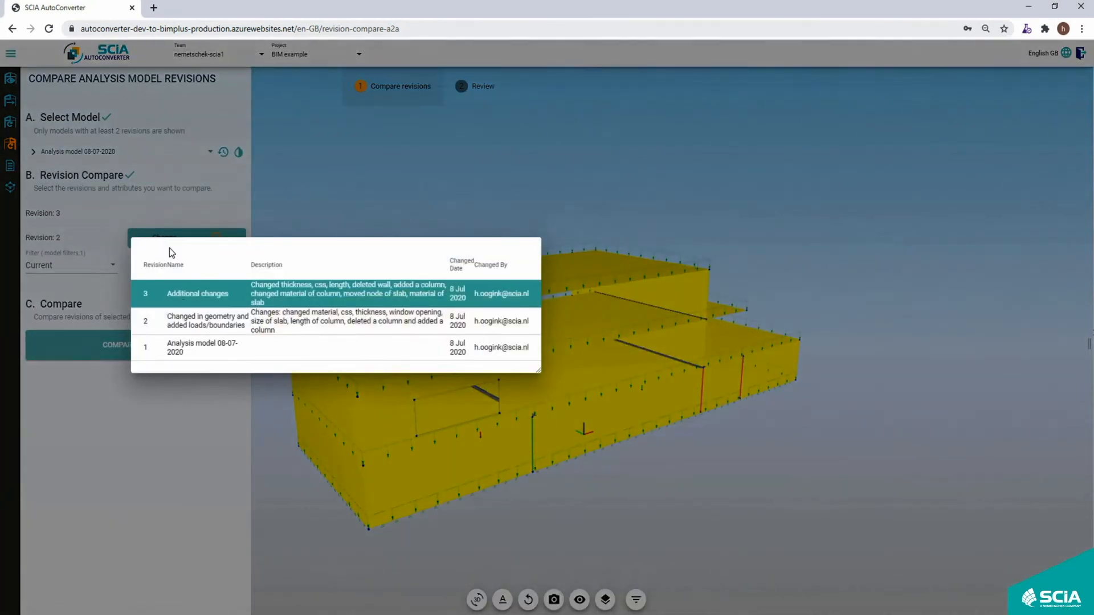
pyautogui.click(183, 357)
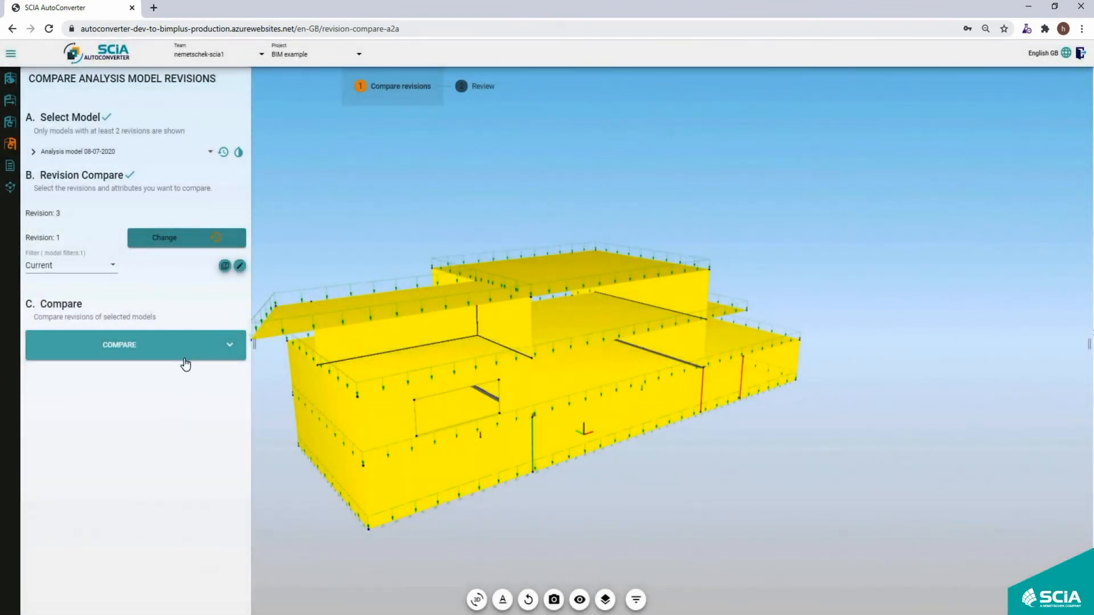
pyautogui.click(231, 348)
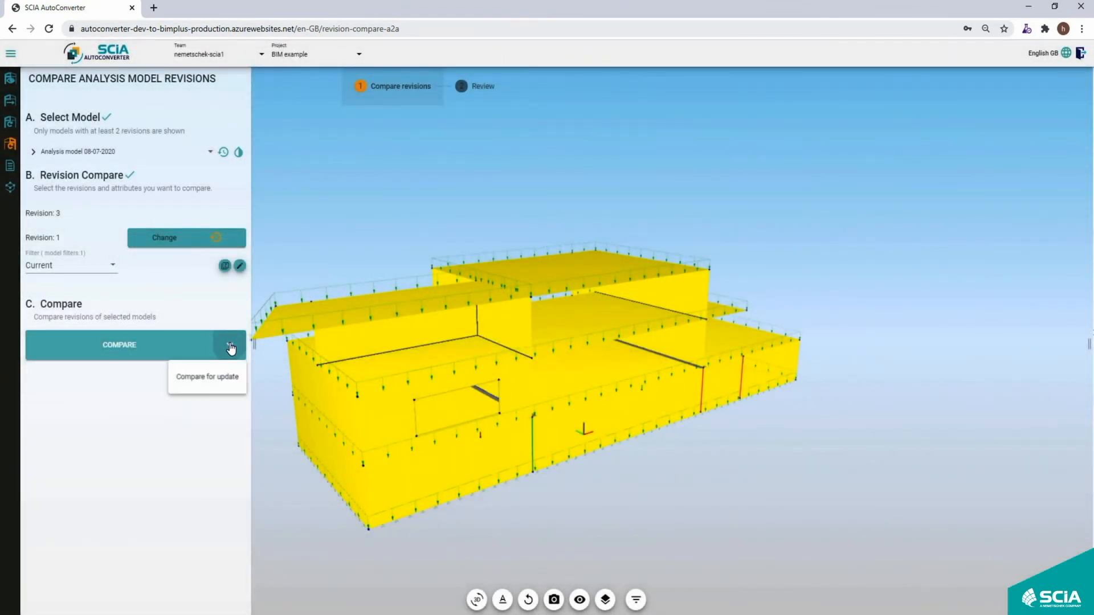
pyautogui.click(206, 379)
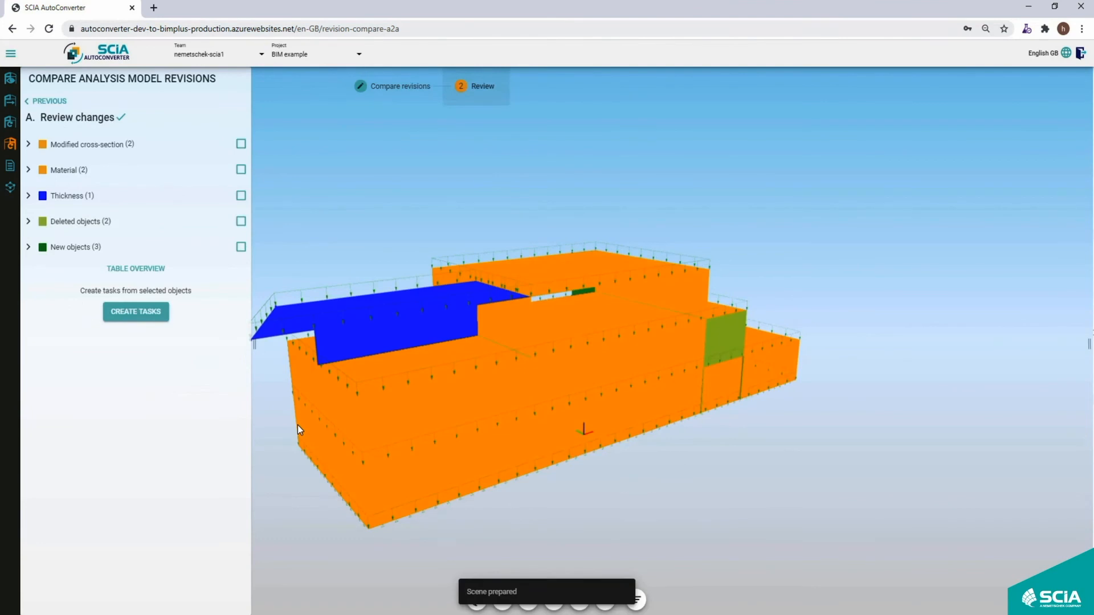
# Review the revision changes by highlighting the Thickness, Deleted objects and New objects groups in the model one after another.
pyautogui.moveTo(497, 419); pyautogui.dragTo(544, 416, button='middle')
pyautogui.moveTo(543, 415); pyautogui.dragTo(549, 412)
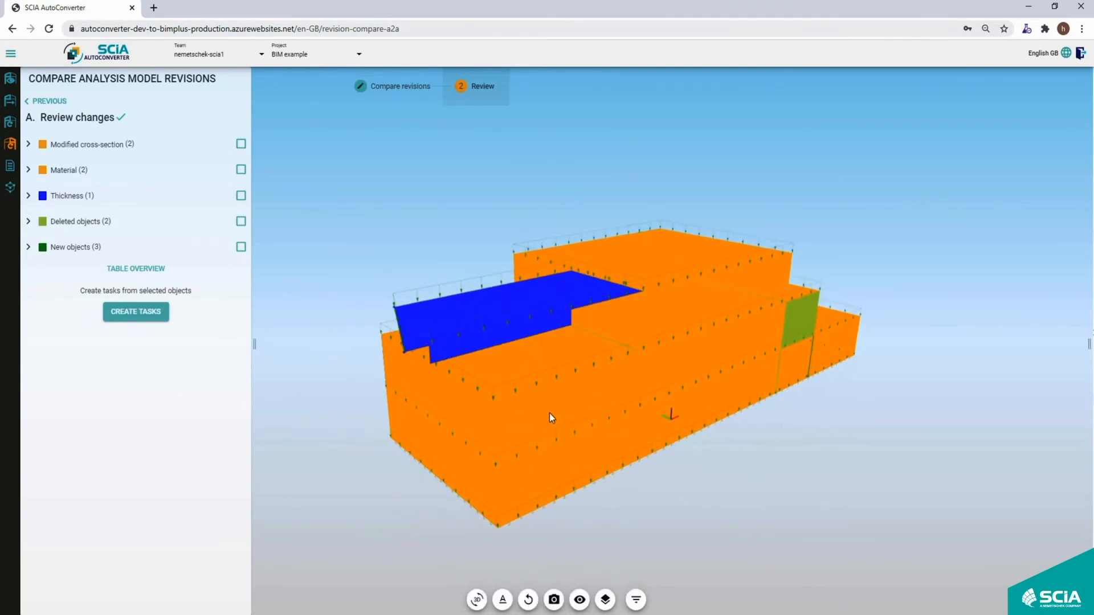
pyautogui.moveTo(549, 352)
pyautogui.mouseDown()
pyautogui.moveTo(543, 344)
pyautogui.moveTo(550, 365)
pyautogui.mouseUp()
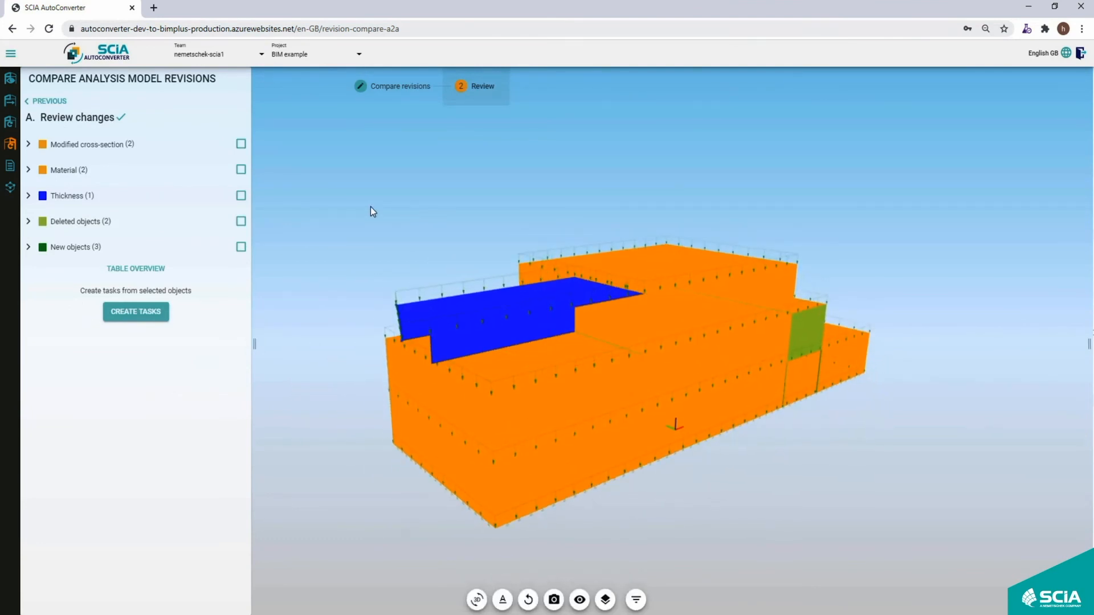
pyautogui.click(241, 196)
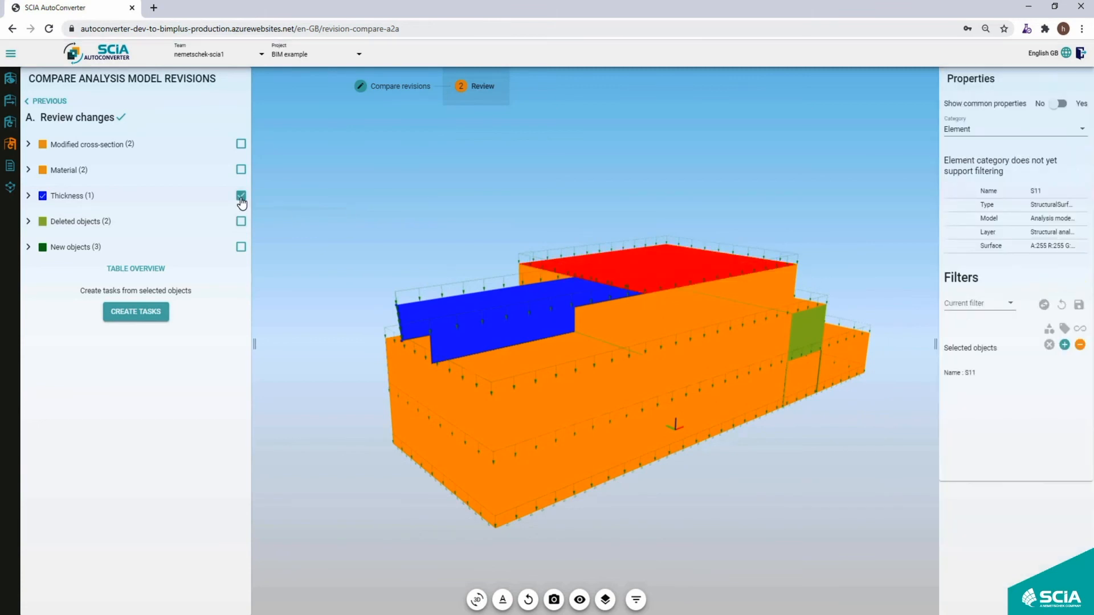
pyautogui.click(241, 197)
pyautogui.click(240, 222)
pyautogui.click(241, 224)
pyautogui.click(240, 223)
pyautogui.click(240, 222)
pyautogui.click(241, 248)
pyautogui.click(241, 247)
pyautogui.click(241, 247)
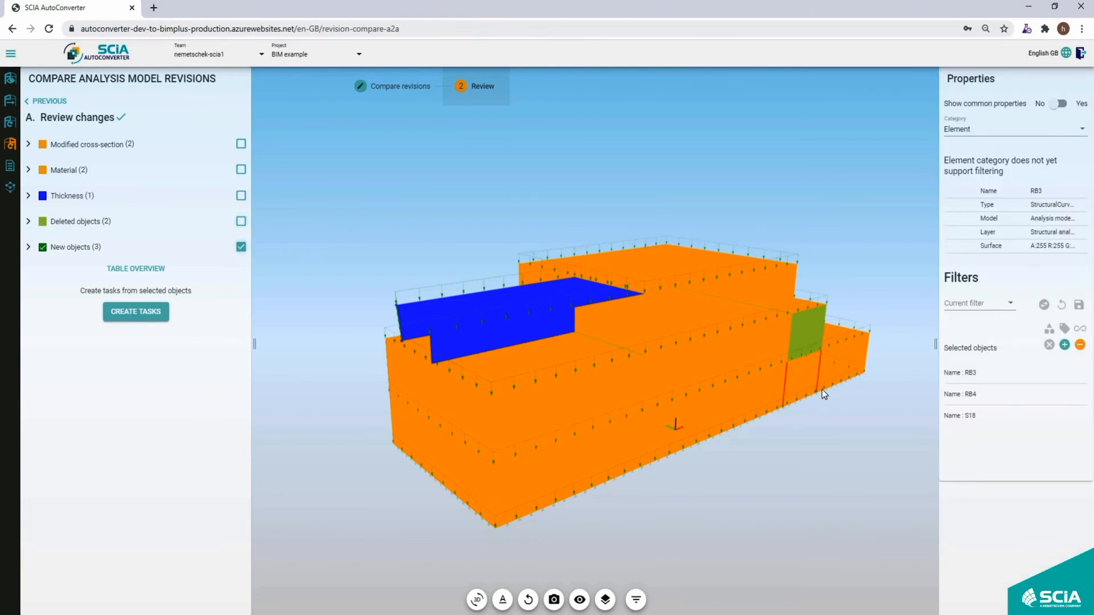
pyautogui.click(241, 246)
# Create tasks from the table overview for the B4 material type change and the B3 cross-section parameters change.
pyautogui.click(152, 269)
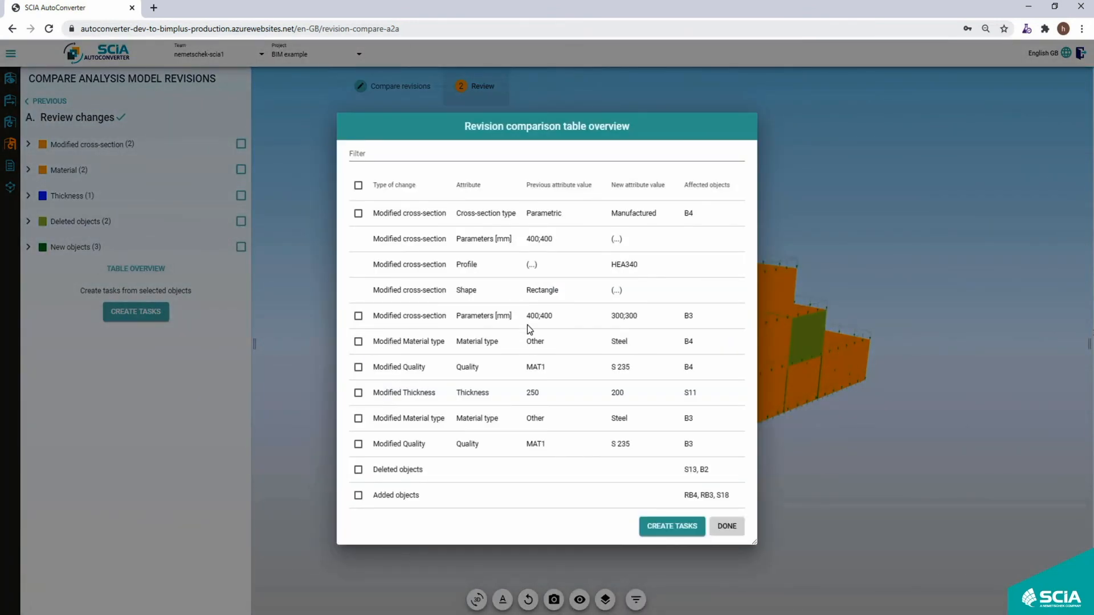
pyautogui.click(357, 341)
pyautogui.click(358, 315)
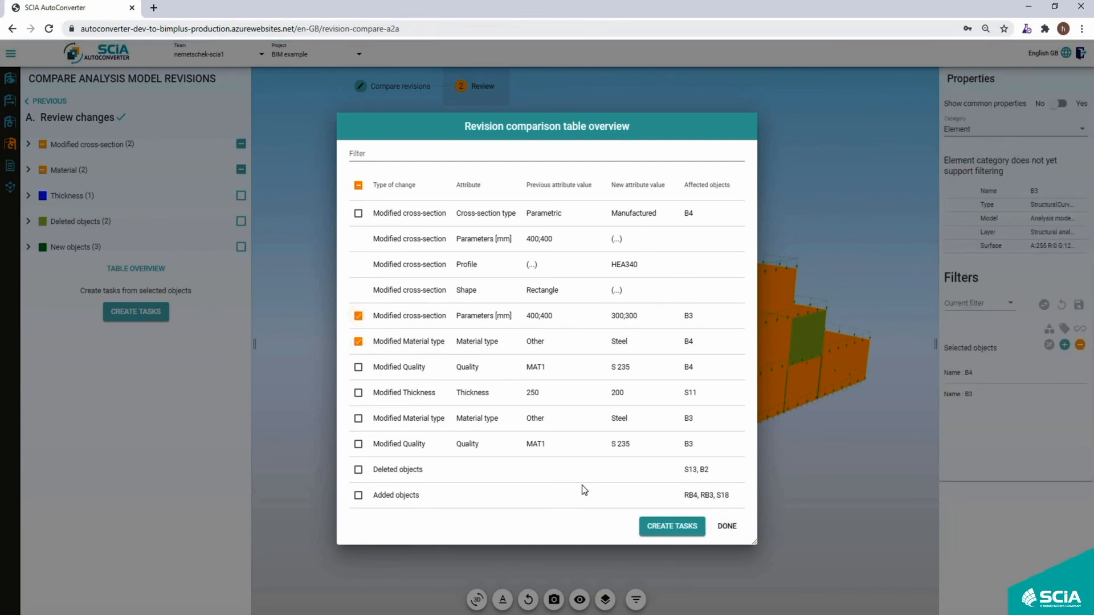
pyautogui.click(672, 526)
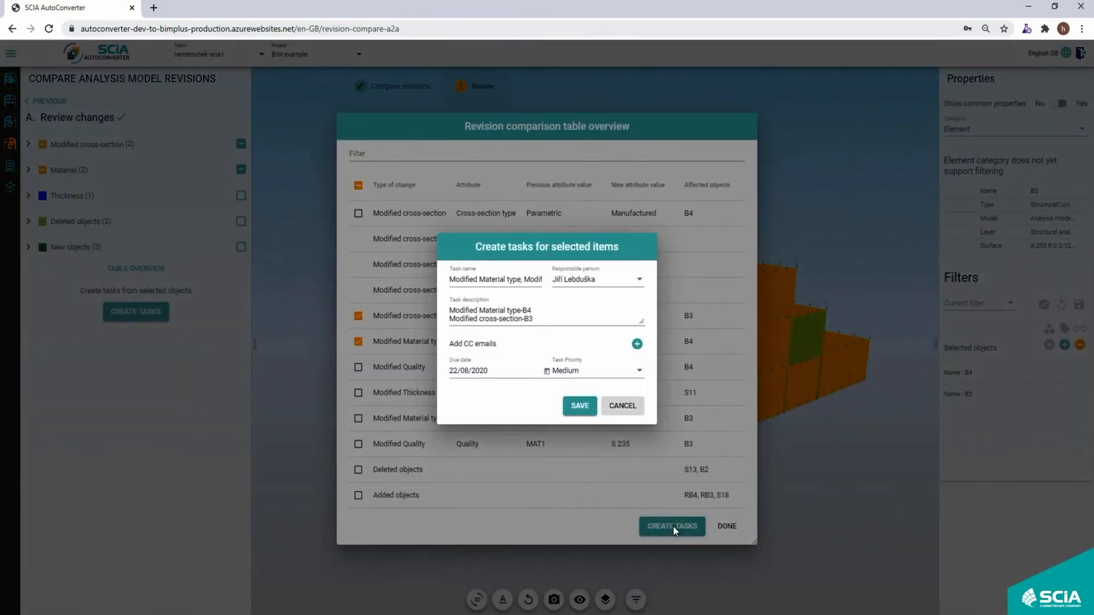